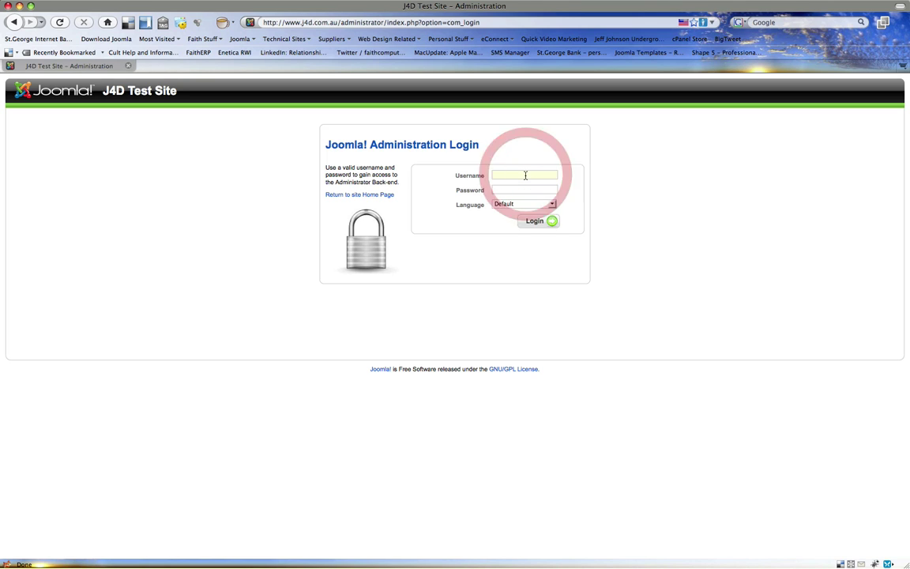
- Log in to the administrator back-end with the admin account and the autofilled password
{"action": "type", "text": "admin"}
{"action": "key", "text": "Tab"}
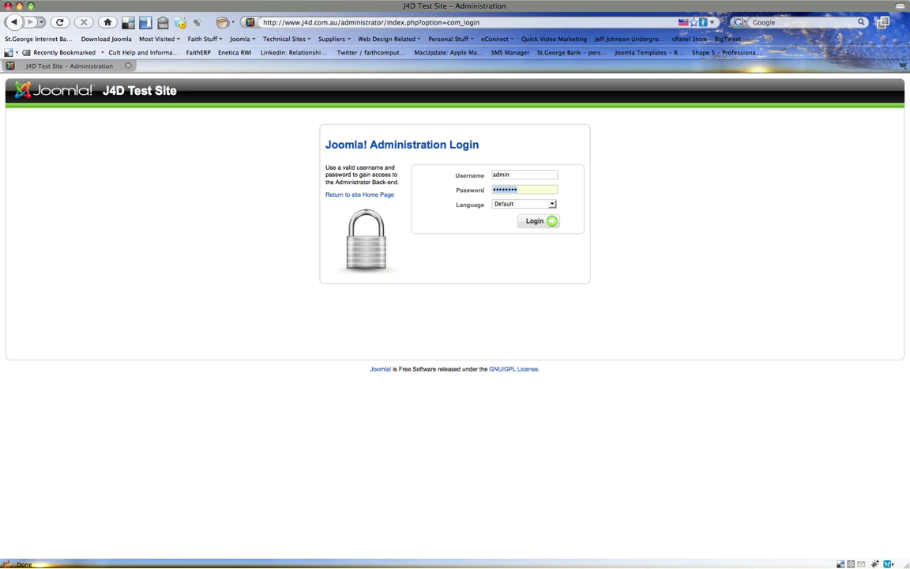
{"action": "key", "text": "Return"}
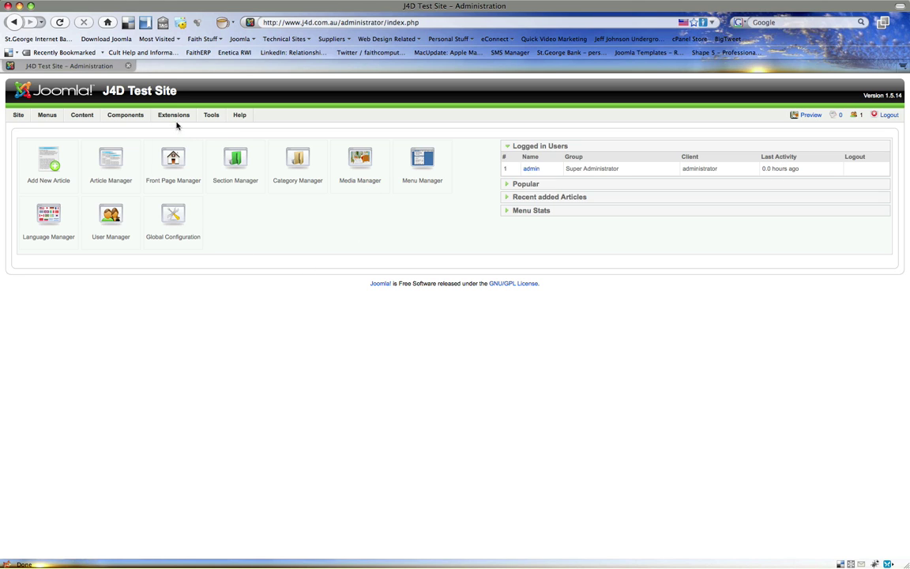
- Go to Extensions > Install/Uninstall in the admin menu
{"action": "mouse_move", "coordinate": [175, 117]}
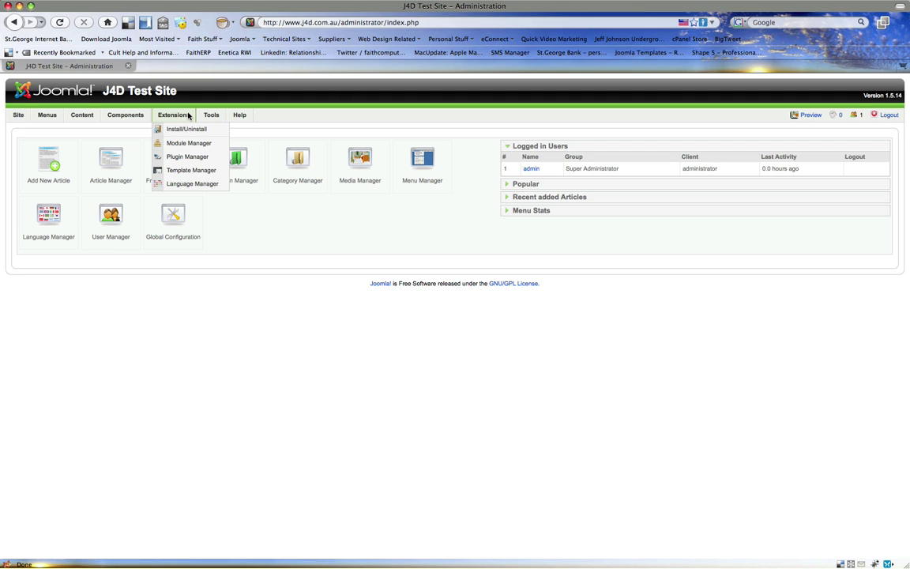
{"action": "mouse_move", "coordinate": [131, 118]}
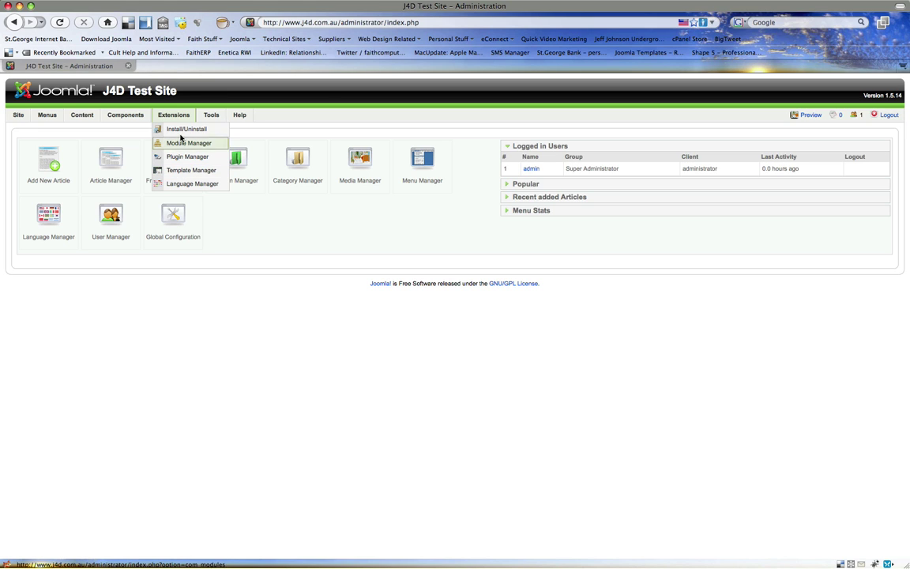
{"action": "left_click", "coordinate": [182, 130]}
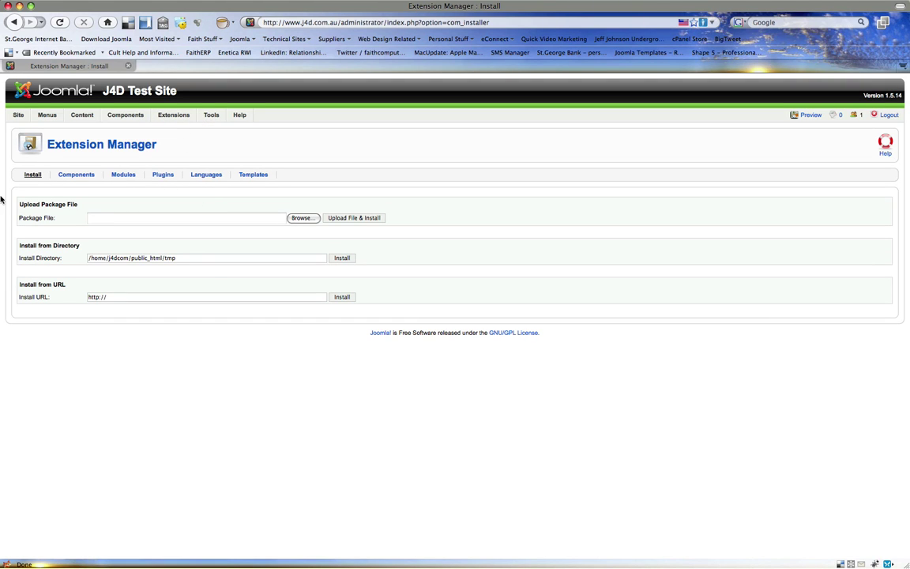
- Bring up the Package File chooser on the Extension Manager Install tab
{"action": "mouse_move", "coordinate": [84, 205]}
{"action": "left_mouse_down"}
{"action": "mouse_move", "coordinate": [22, 204]}
{"action": "mouse_move", "coordinate": [76, 207]}
{"action": "left_mouse_up"}
{"action": "left_click", "coordinate": [76, 208]}
{"action": "left_click", "coordinate": [80, 207]}
{"action": "double_click", "coordinate": [193, 298]}
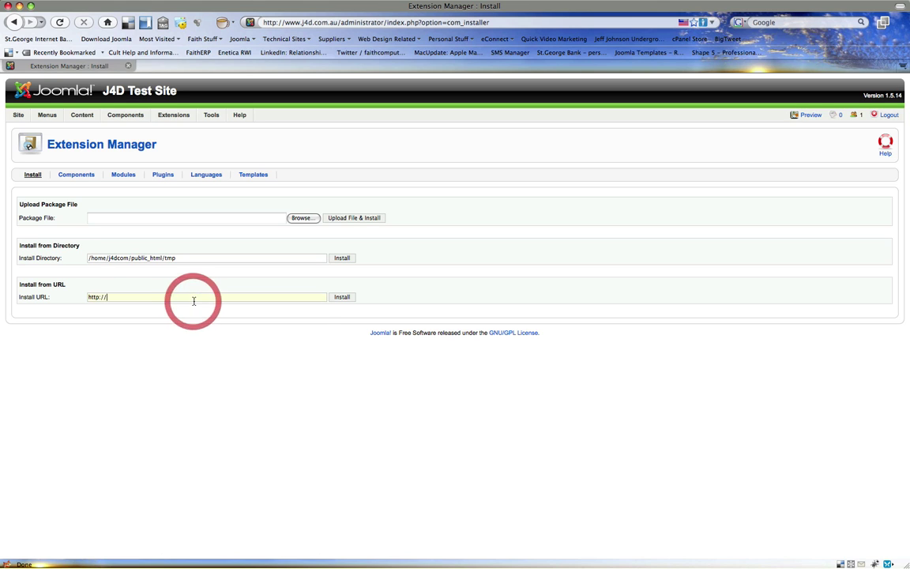
{"action": "left_click", "coordinate": [76, 388]}
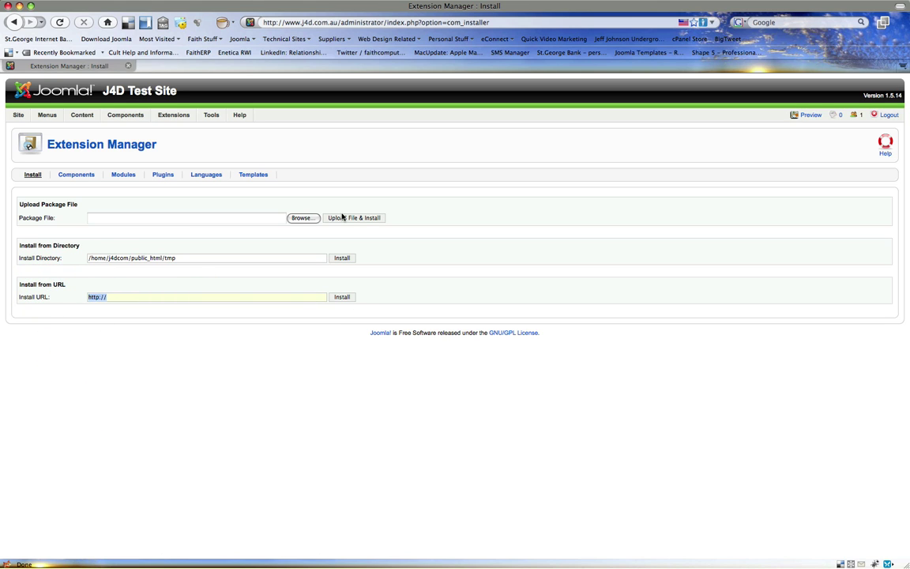
{"action": "left_click", "coordinate": [310, 219]}
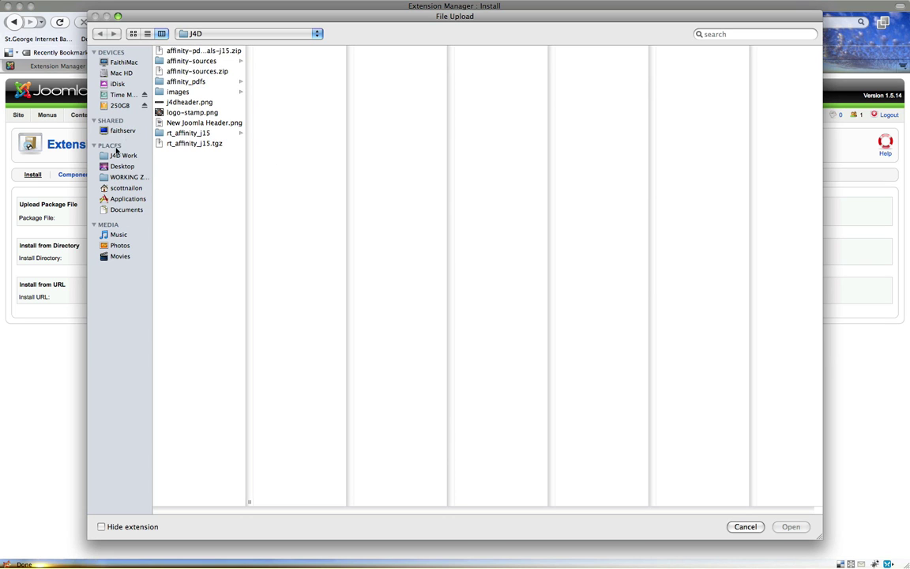
- Upload and install com_jce_150.zip from J4D Work > Components > JCE
{"action": "left_click", "coordinate": [115, 155]}
{"action": "left_click", "coordinate": [200, 54]}
{"action": "left_click", "coordinate": [271, 51]}
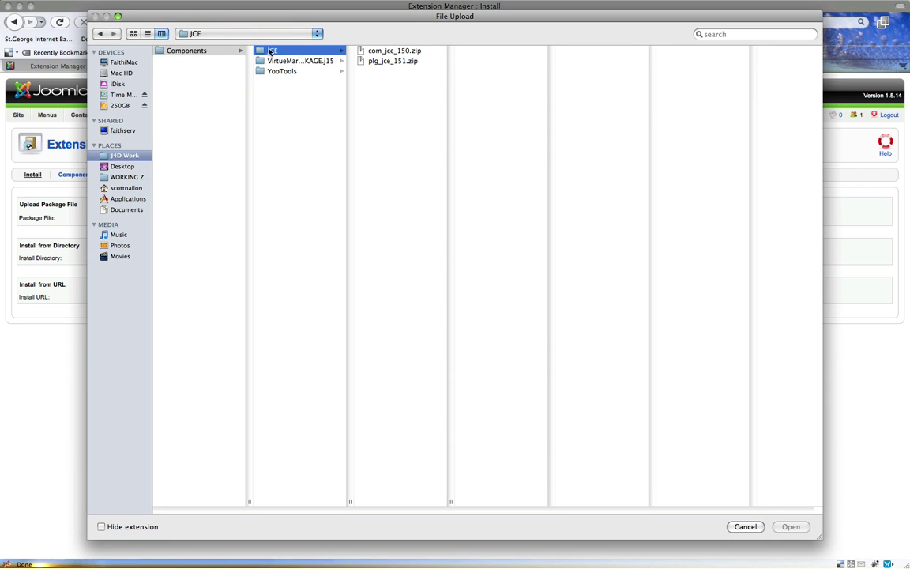
{"action": "left_click", "coordinate": [387, 52]}
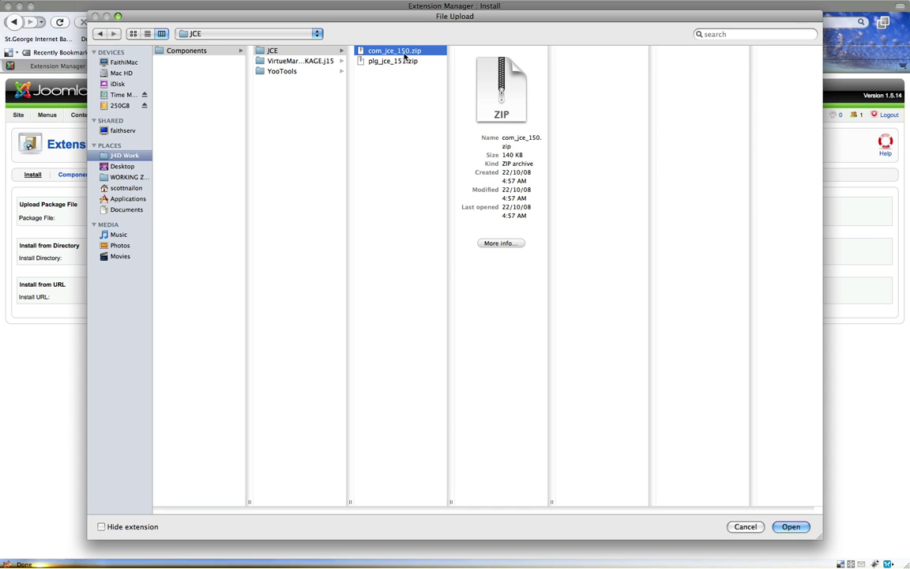
{"action": "double_click", "coordinate": [403, 52]}
{"action": "left_click", "coordinate": [341, 218]}
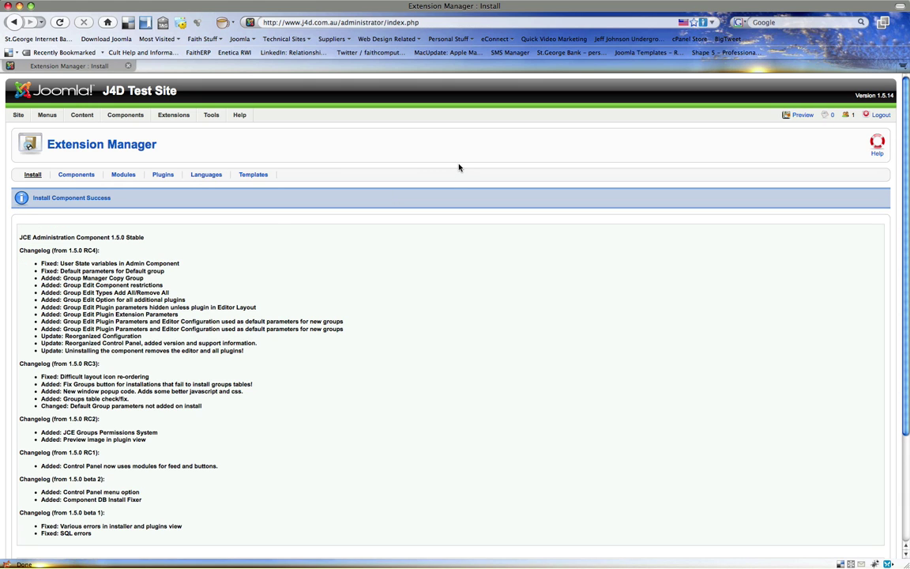
- Upload and install the JCE plugin package plg_jce_151.zip
{"action": "scroll", "coordinate": [167, 254], "scroll_direction": "down", "scroll_amount": 4}
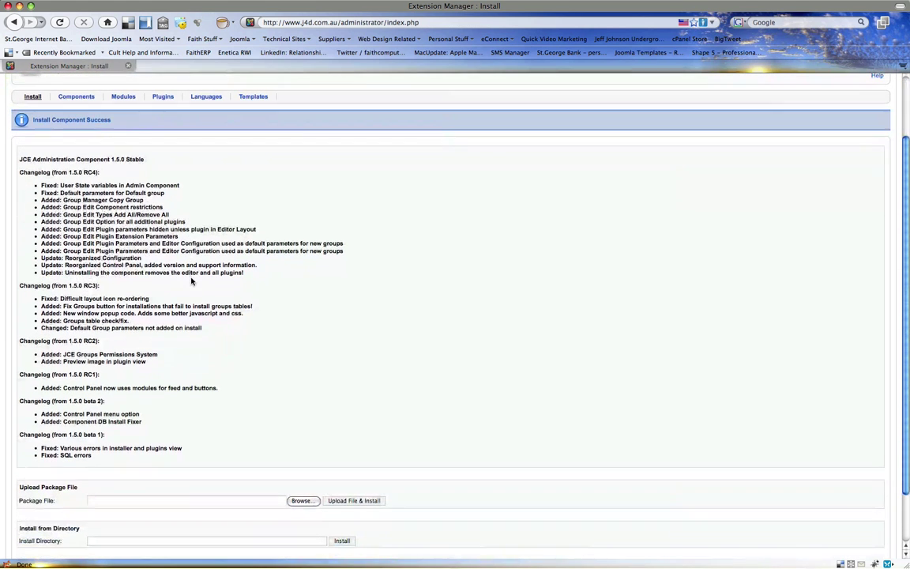
{"action": "left_click", "coordinate": [305, 500]}
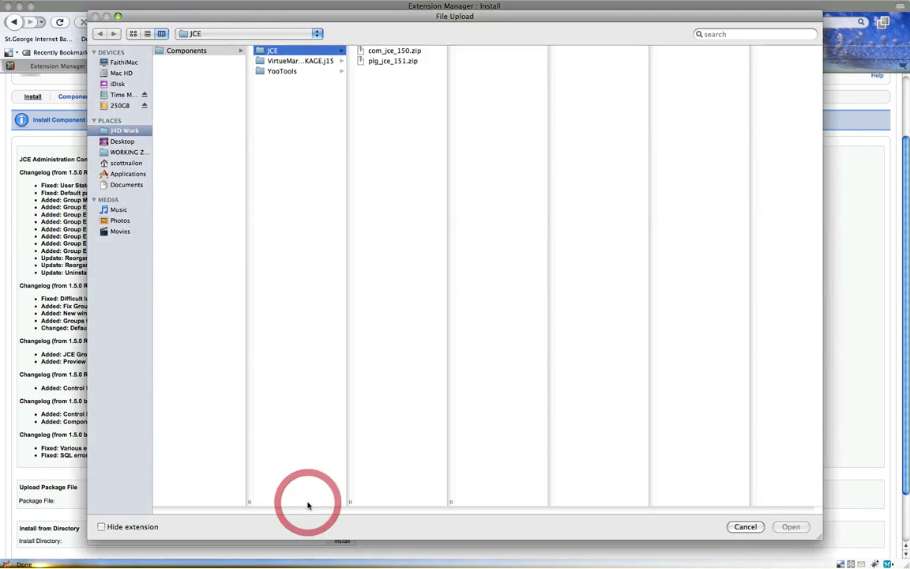
{"action": "double_click", "coordinate": [353, 59]}
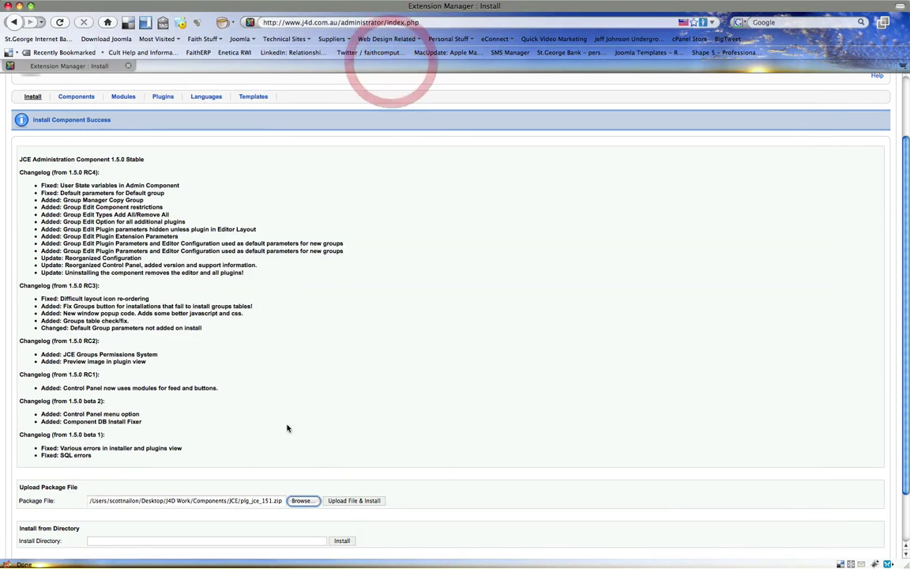
{"action": "left_click", "coordinate": [353, 501]}
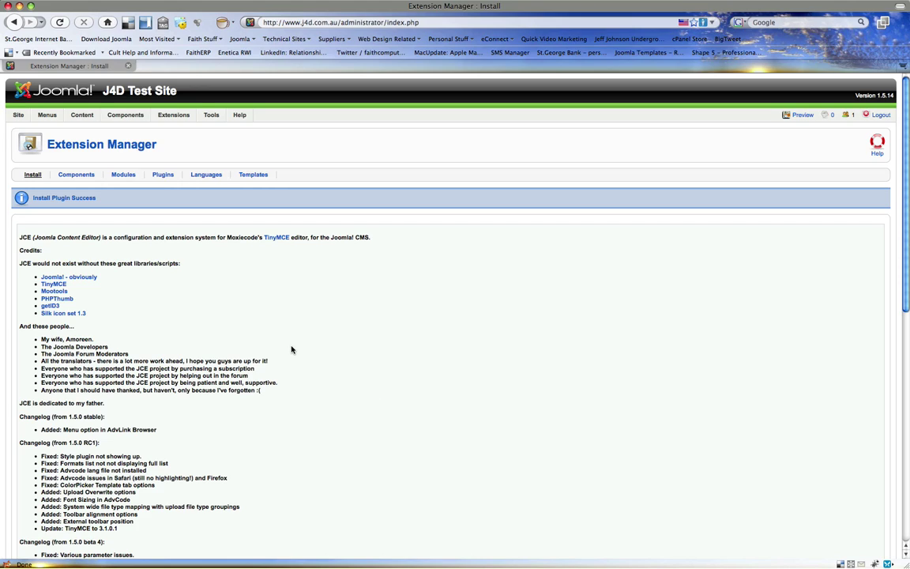
- Upload and install the VirtueMart 1.1.3 zip from the Components folder
{"action": "scroll", "coordinate": [290, 350], "scroll_direction": "down", "scroll_amount": 8}
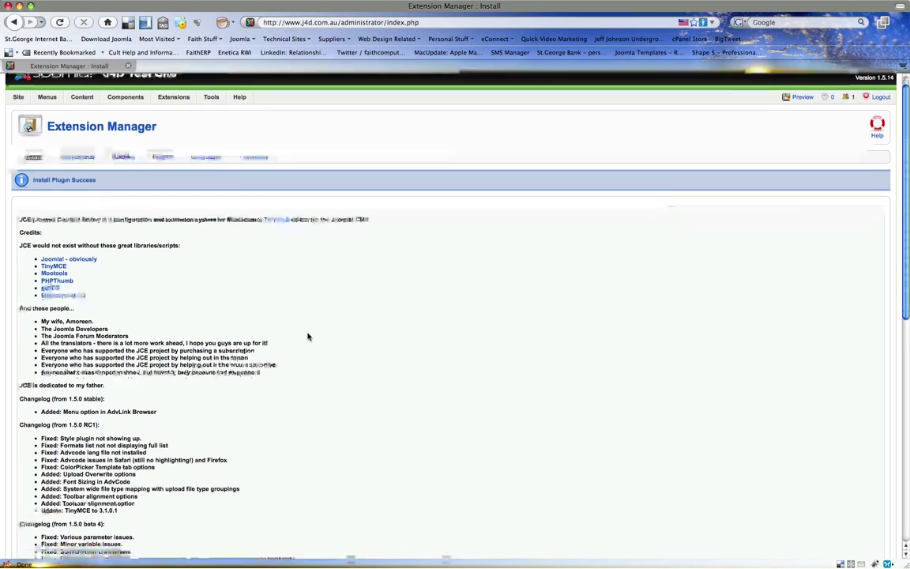
{"action": "scroll", "coordinate": [199, 513], "scroll_direction": "down", "scroll_amount": 5}
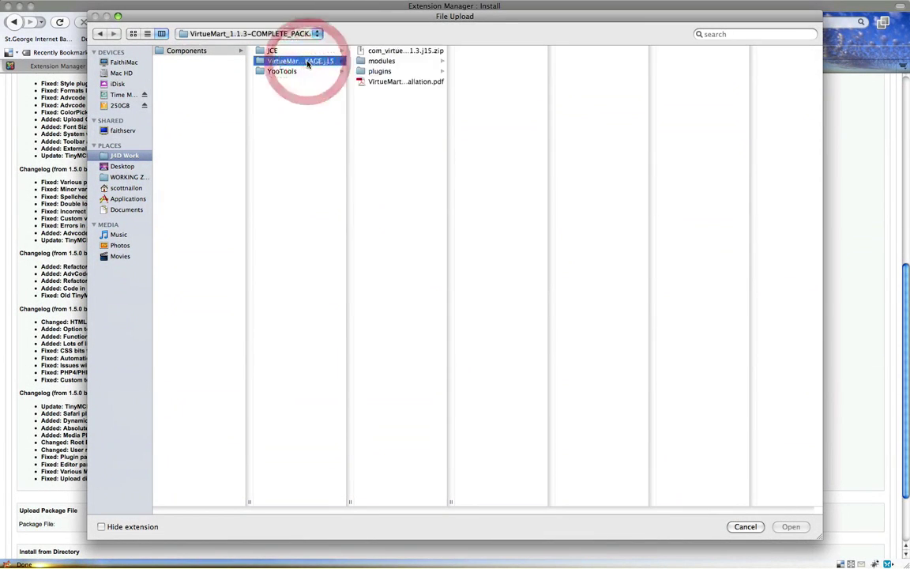
{"action": "double_click", "coordinate": [393, 50]}
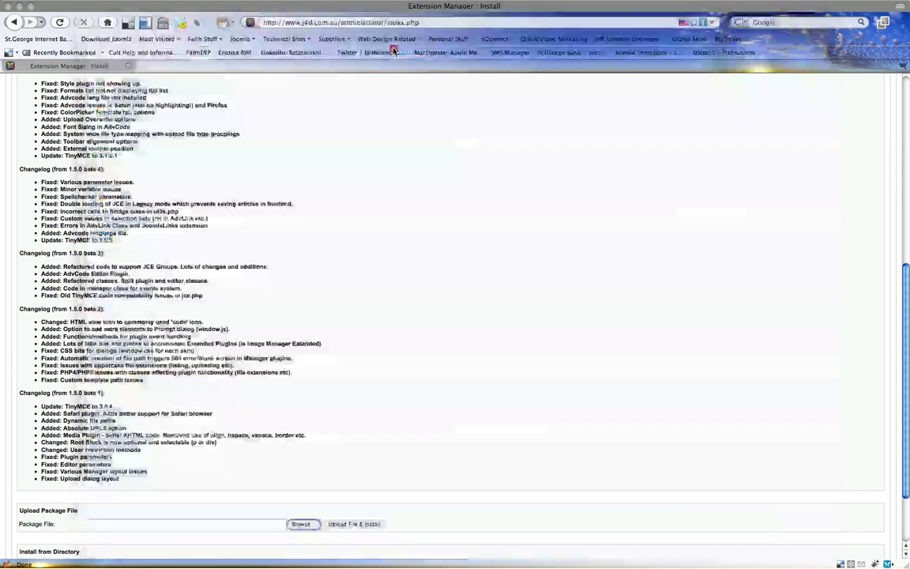
{"action": "left_click", "coordinate": [335, 523]}
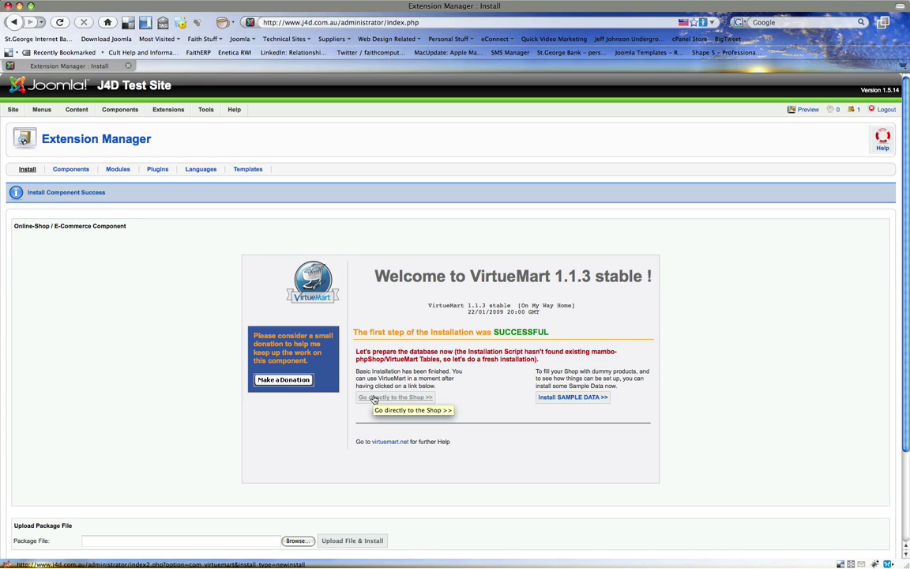
- Go directly to the VirtueMart shop and accept the JavaScript alert
{"action": "left_click", "coordinate": [375, 399]}
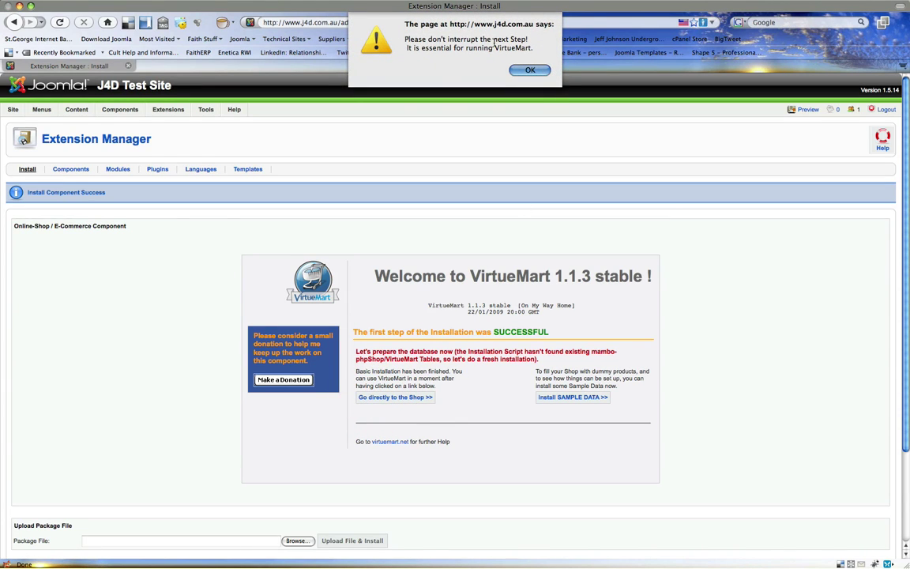
{"action": "left_click", "coordinate": [538, 73]}
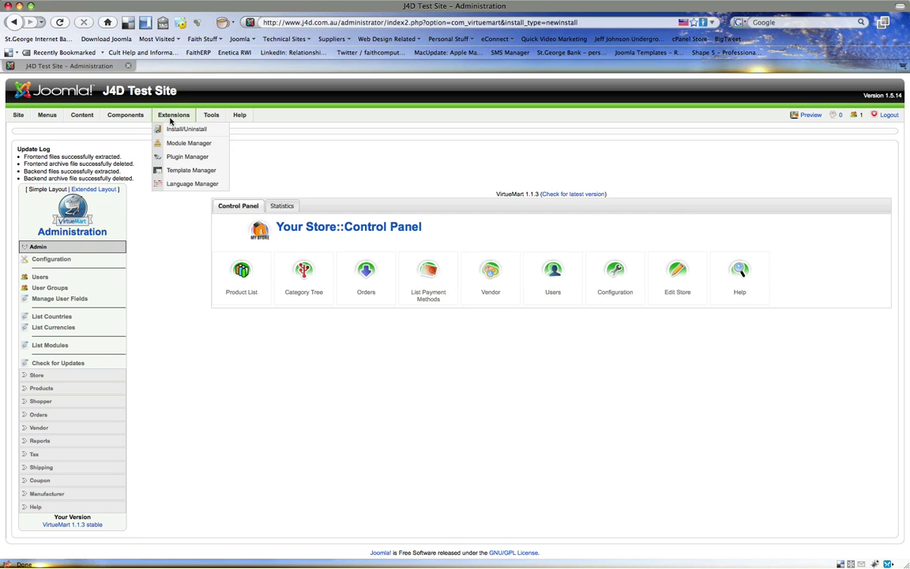
- Uninstall VirtueMart from the installed Components list, then return to the Install tab
{"action": "left_click", "coordinate": [169, 132]}
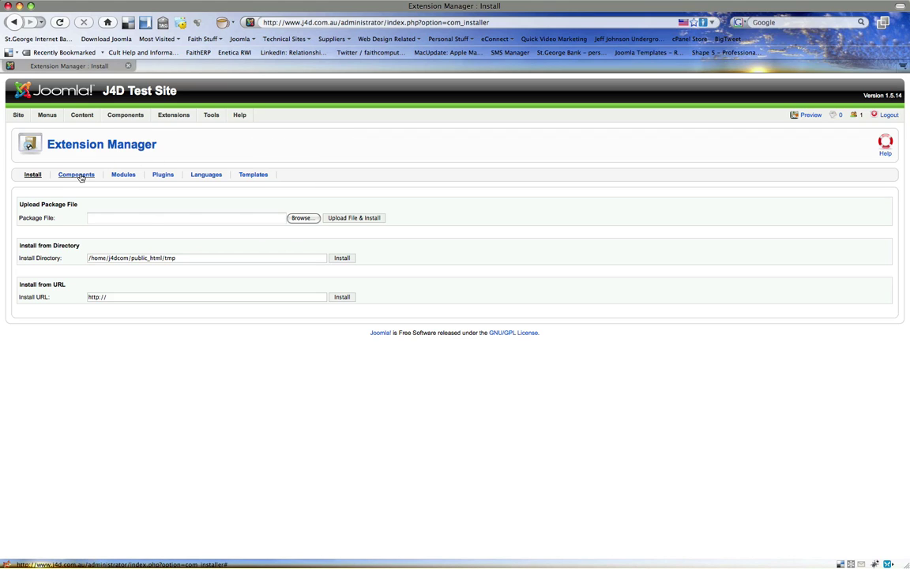
{"action": "left_click", "coordinate": [81, 176]}
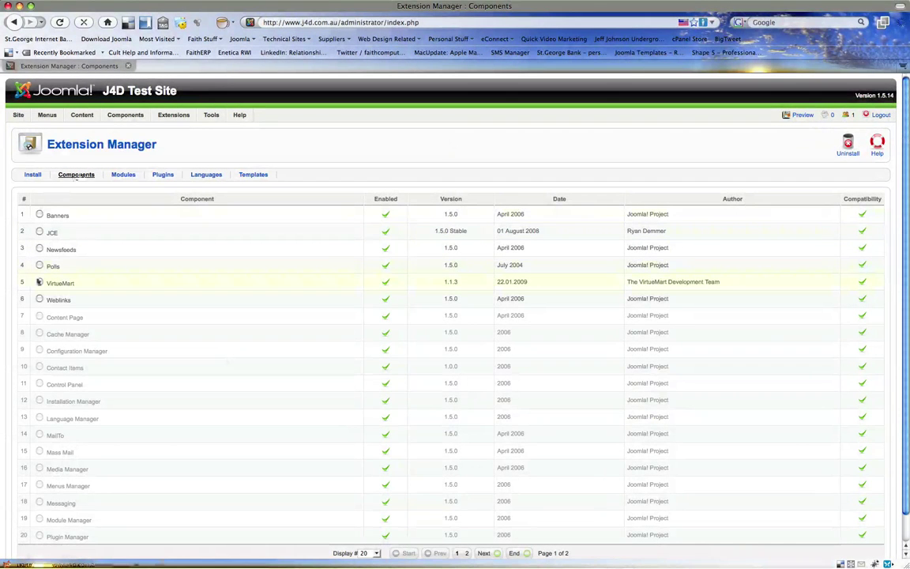
{"action": "left_click", "coordinate": [39, 282]}
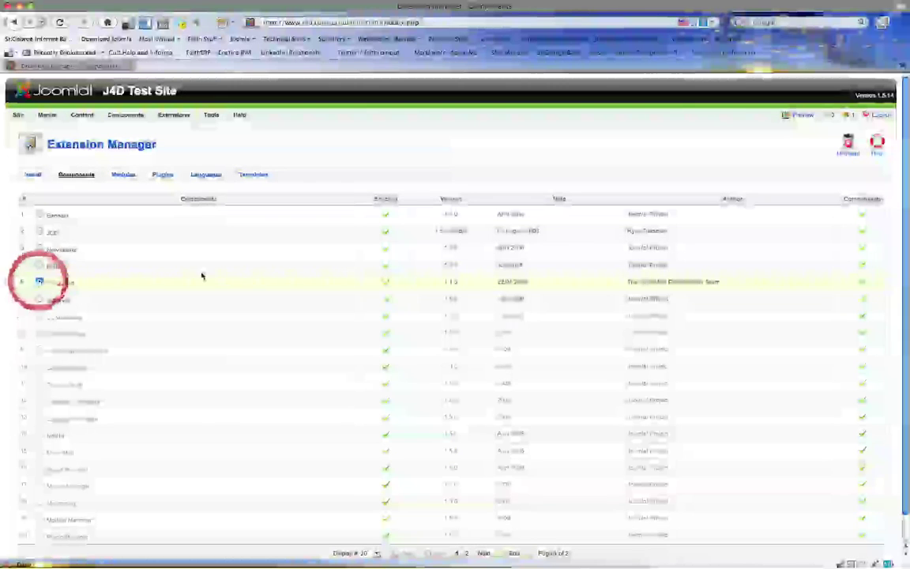
{"action": "left_click", "coordinate": [849, 150]}
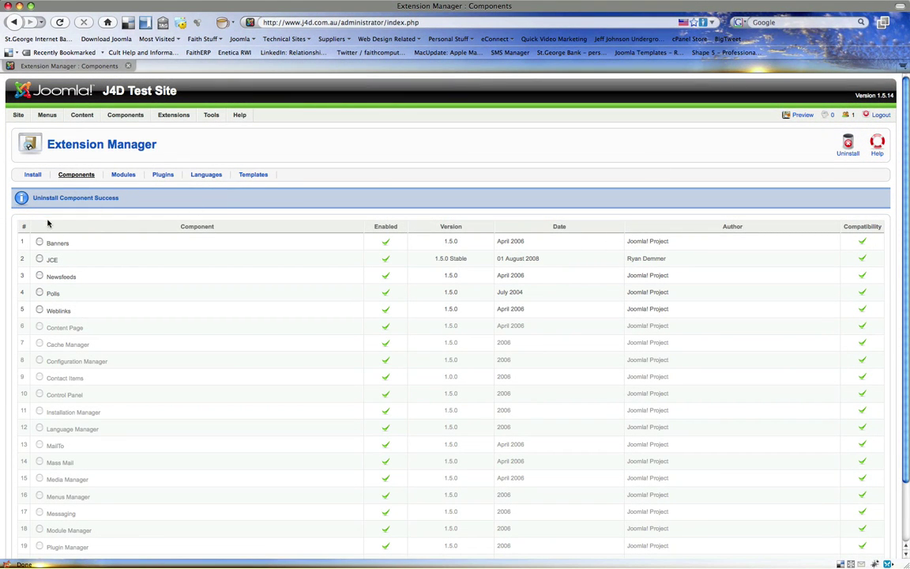
{"action": "left_click", "coordinate": [33, 175]}
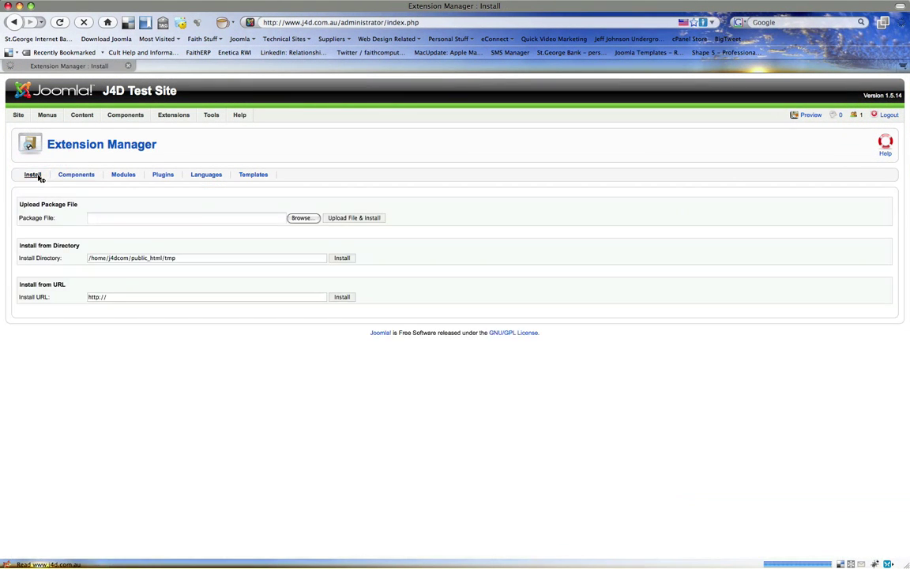
- Upload and install mod_yoo_maps_1.5.5.zip from the YooTools folder
{"action": "left_click", "coordinate": [292, 219]}
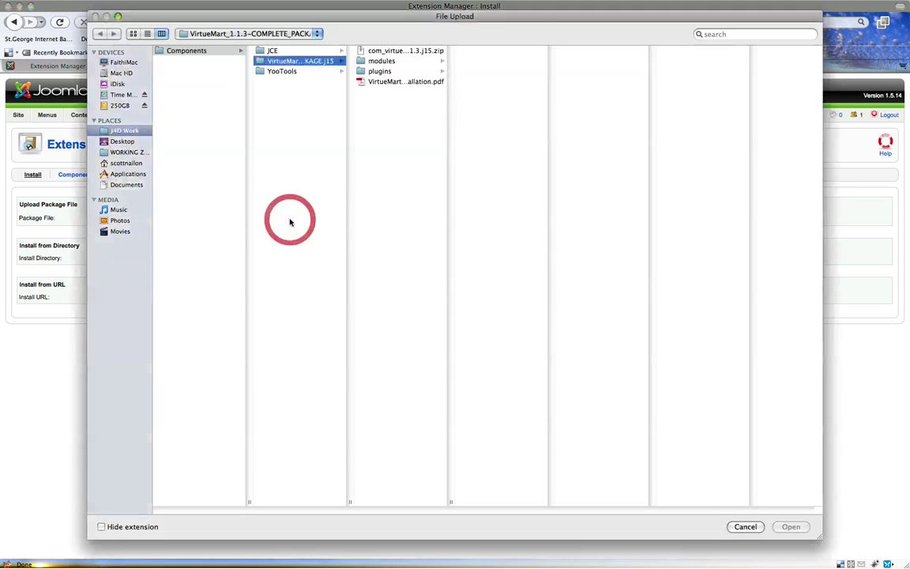
{"action": "left_click", "coordinate": [282, 71]}
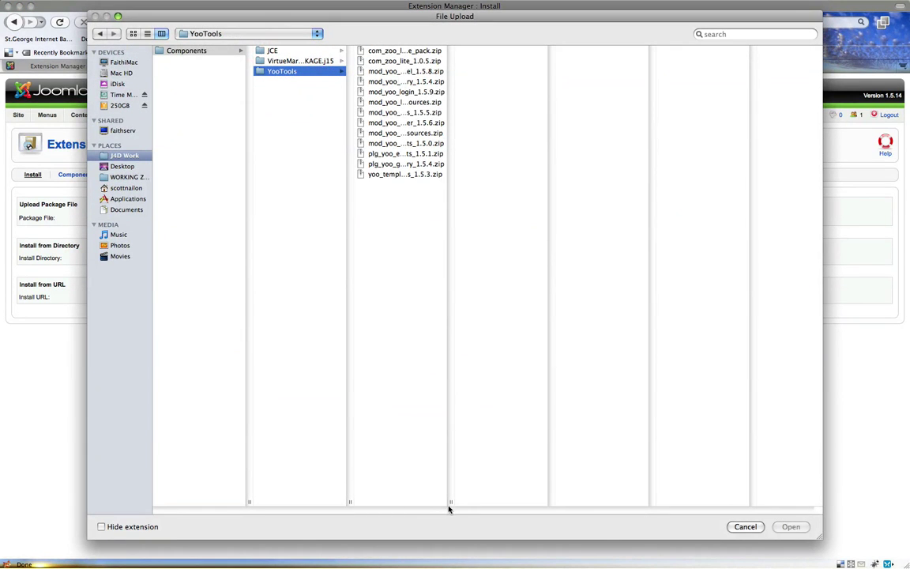
{"action": "left_click_drag", "start_coordinate": [451, 503], "coordinate": [540, 493]}
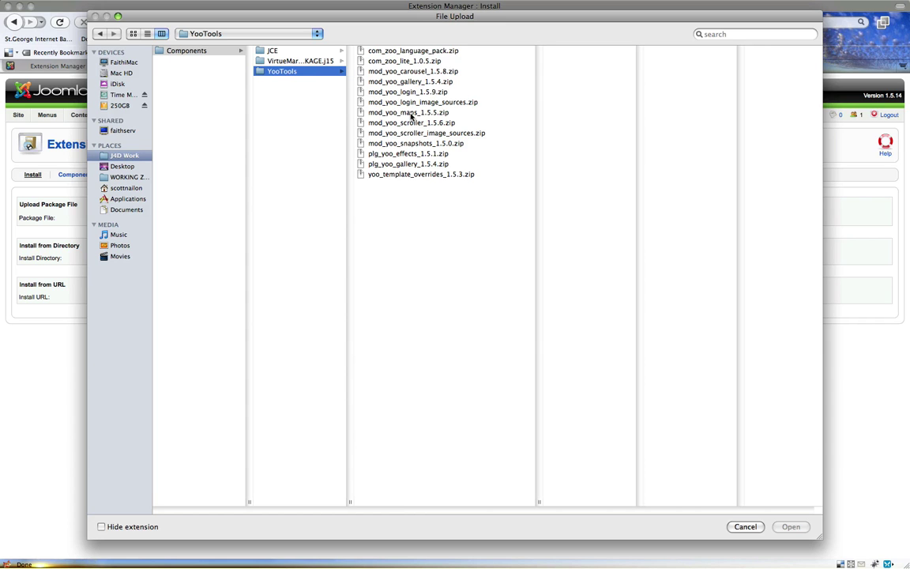
{"action": "double_click", "coordinate": [409, 113]}
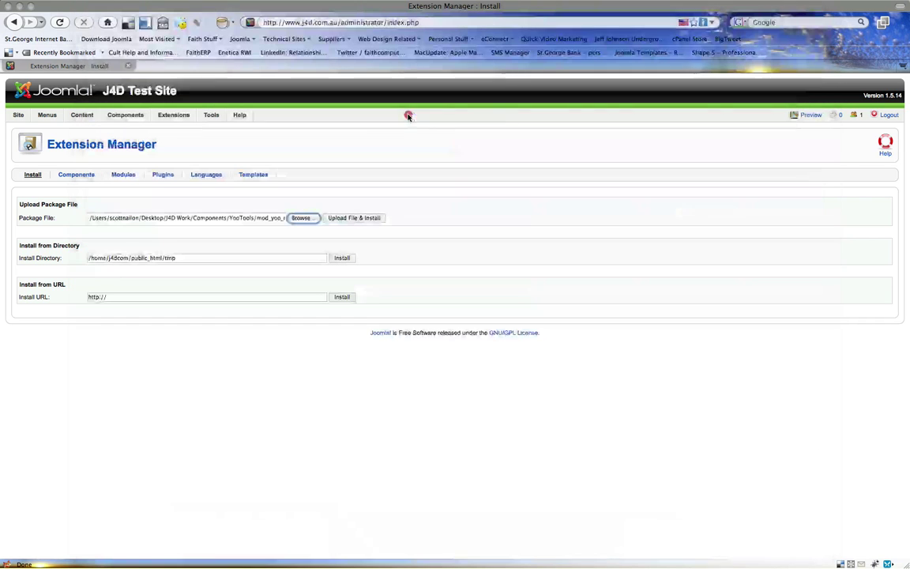
{"action": "left_click", "coordinate": [340, 220]}
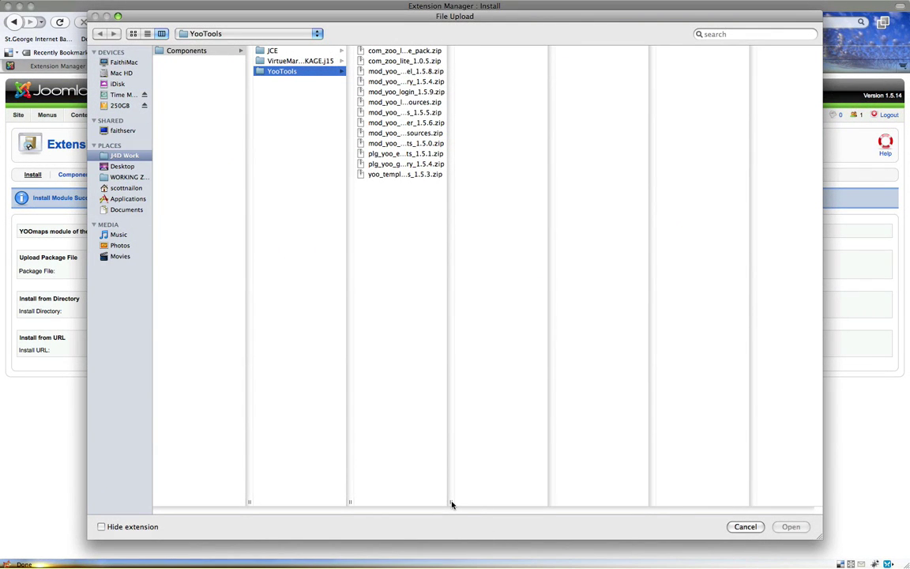
- Look over the other YooTools packages, such as mod_yoo_carousel_1.5.8.zip, then cancel the chooser
{"action": "left_click_drag", "start_coordinate": [451, 504], "coordinate": [614, 488]}
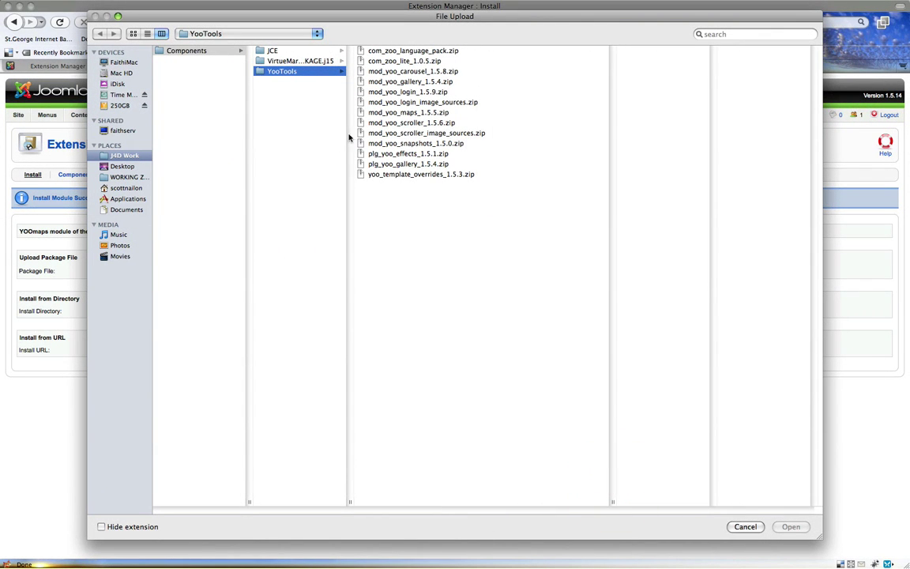
{"action": "left_click", "coordinate": [379, 52]}
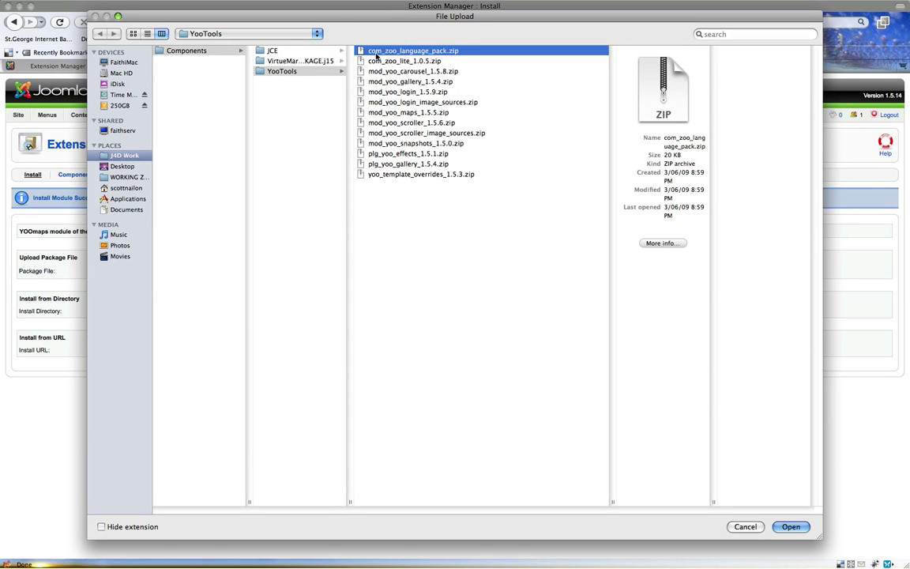
{"action": "left_click", "coordinate": [374, 72]}
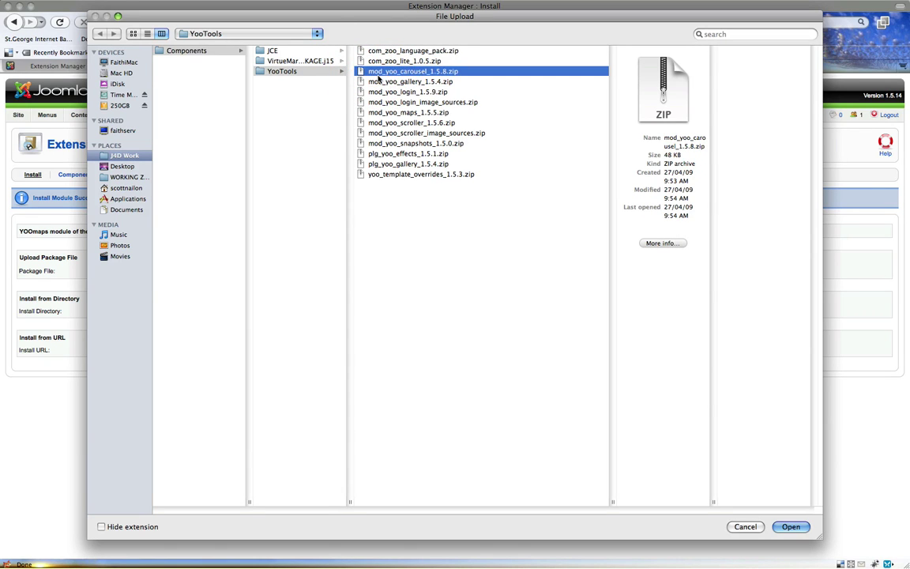
{"action": "left_click", "coordinate": [374, 154]}
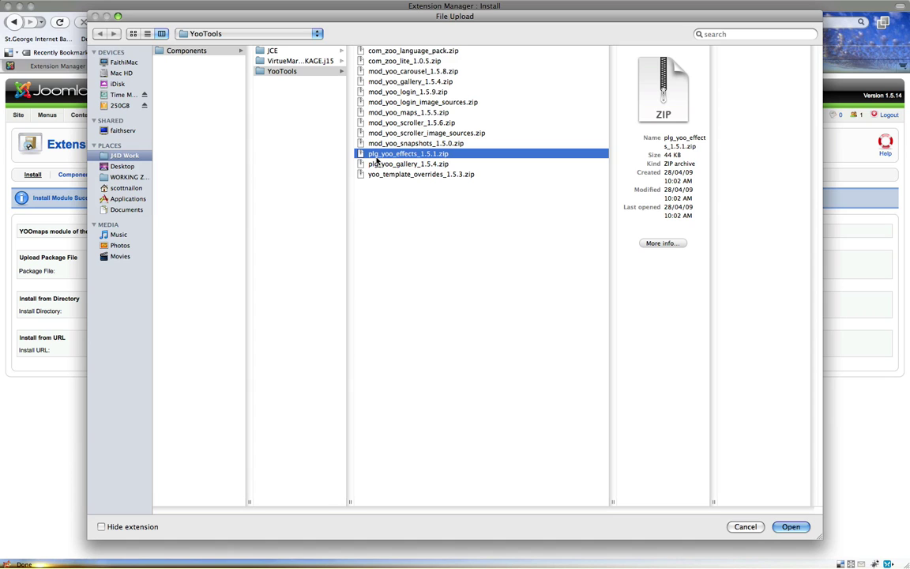
{"action": "left_click", "coordinate": [376, 52]}
{"action": "left_click", "coordinate": [376, 62]}
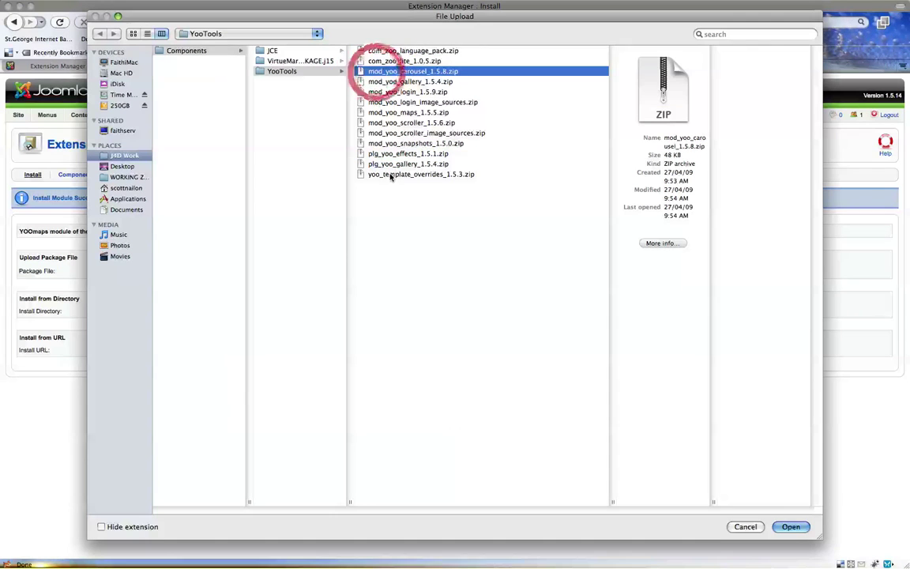
{"action": "left_click", "coordinate": [380, 153]}
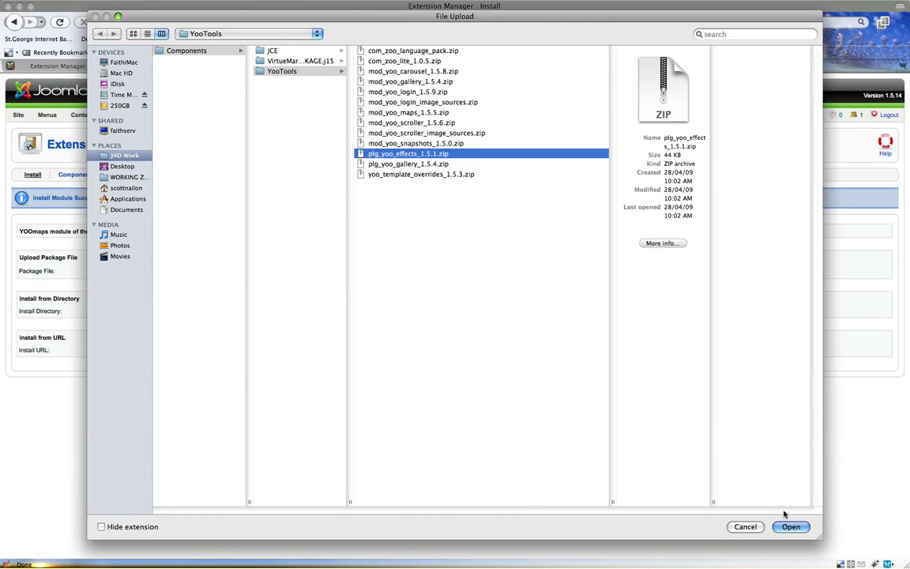
{"action": "left_click", "coordinate": [743, 525]}
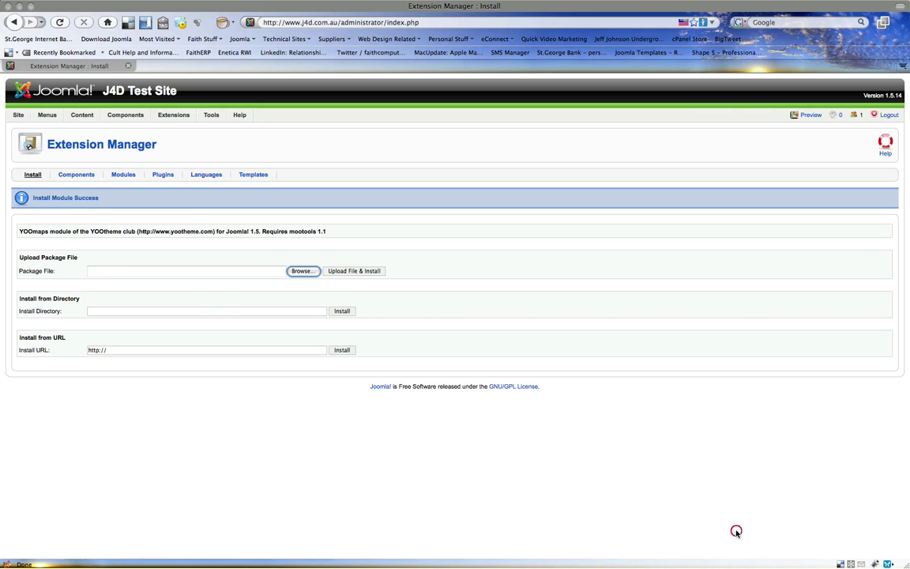
- Go to Components > JCE Administration
{"action": "left_click", "coordinate": [415, 180]}
{"action": "mouse_move", "coordinate": [144, 110]}
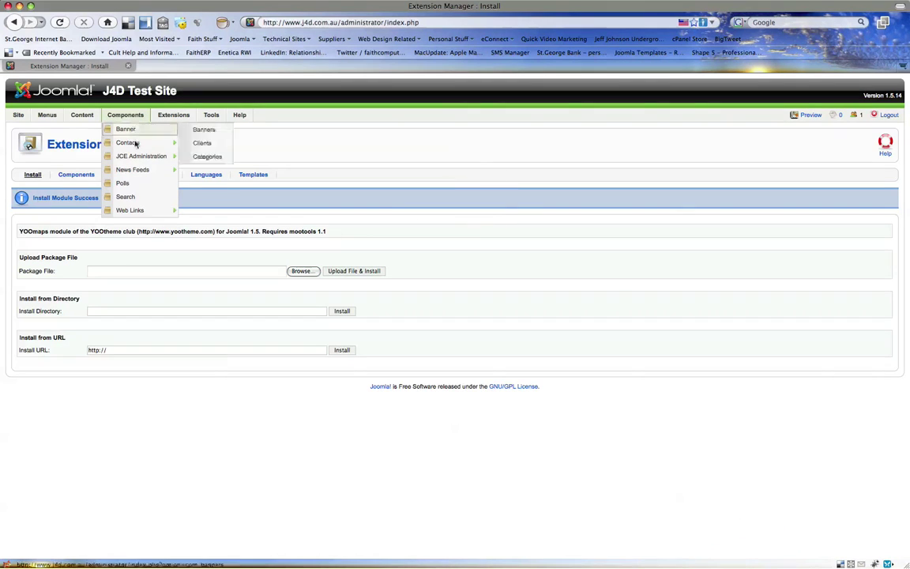
{"action": "mouse_move", "coordinate": [135, 159]}
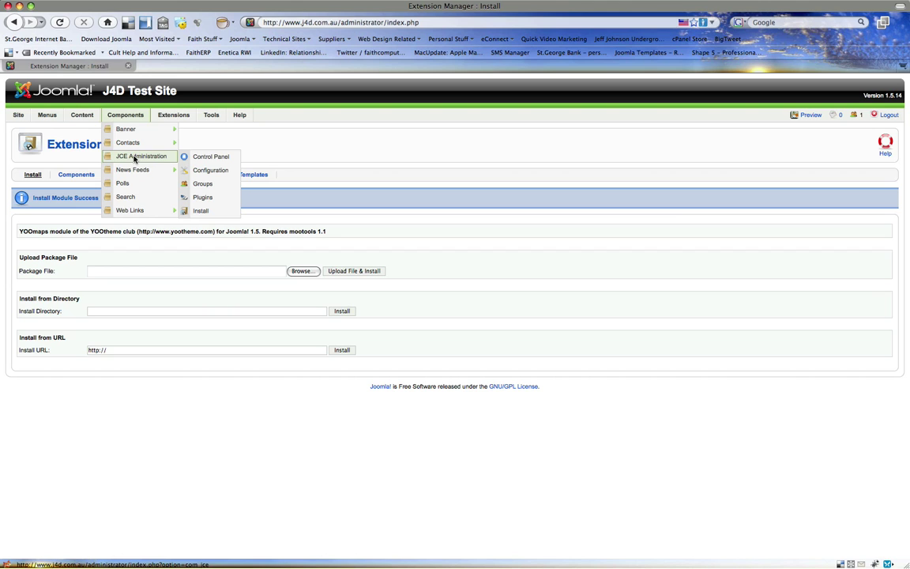
{"action": "left_click", "coordinate": [134, 159]}
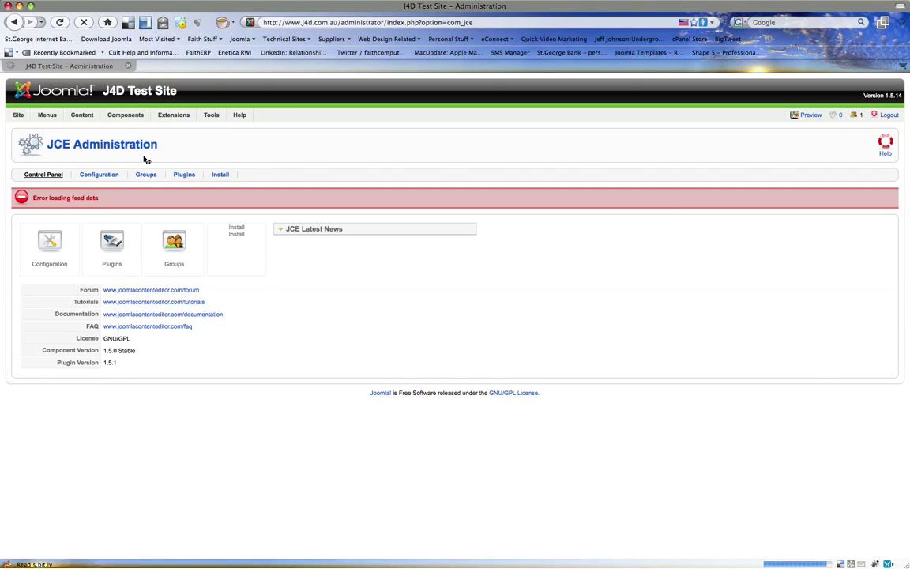
{"action": "left_click", "coordinate": [45, 241]}
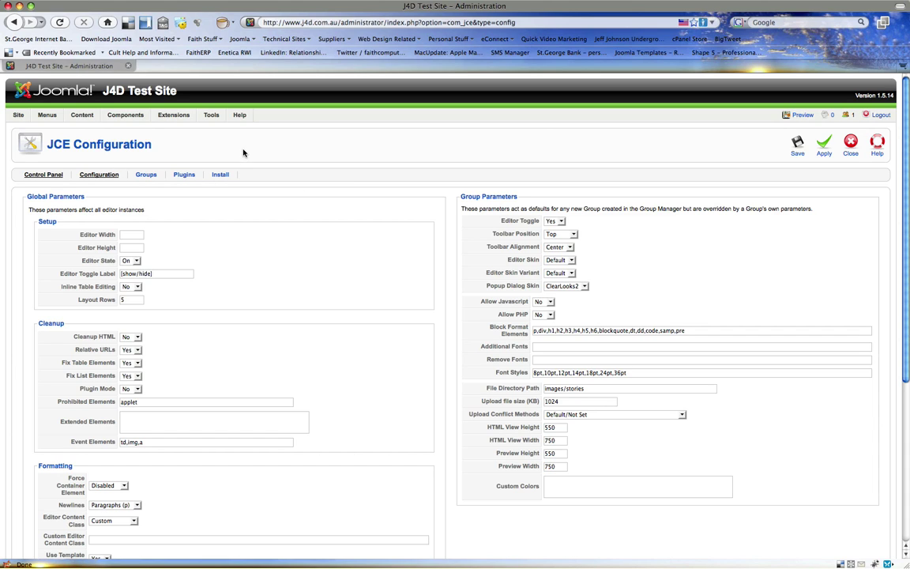
{"action": "left_click_drag", "start_coordinate": [242, 151], "coordinate": [39, 149]}
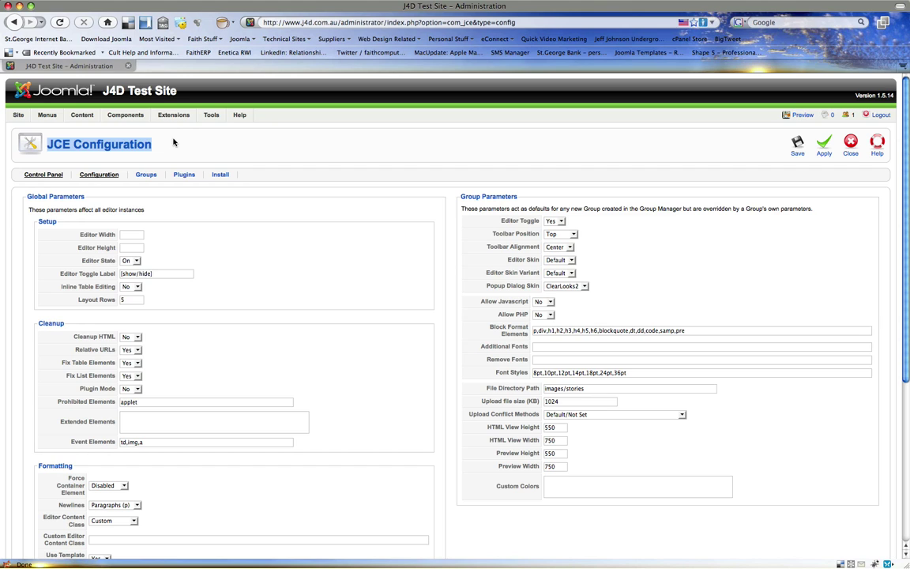
{"action": "left_click_drag", "start_coordinate": [168, 138], "coordinate": [20, 141]}
{"action": "left_click", "coordinate": [150, 131]}
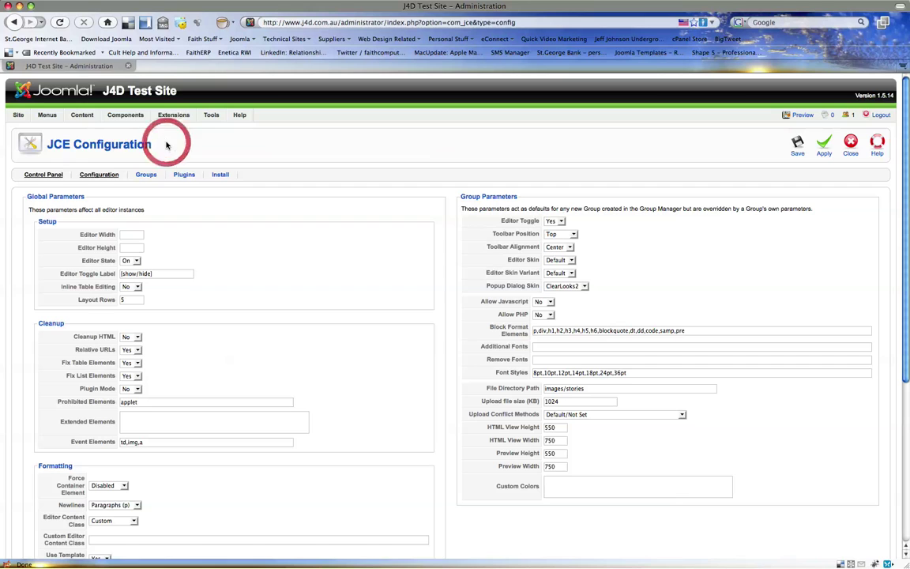
{"action": "scroll", "coordinate": [226, 224], "scroll_direction": "down", "scroll_amount": 2}
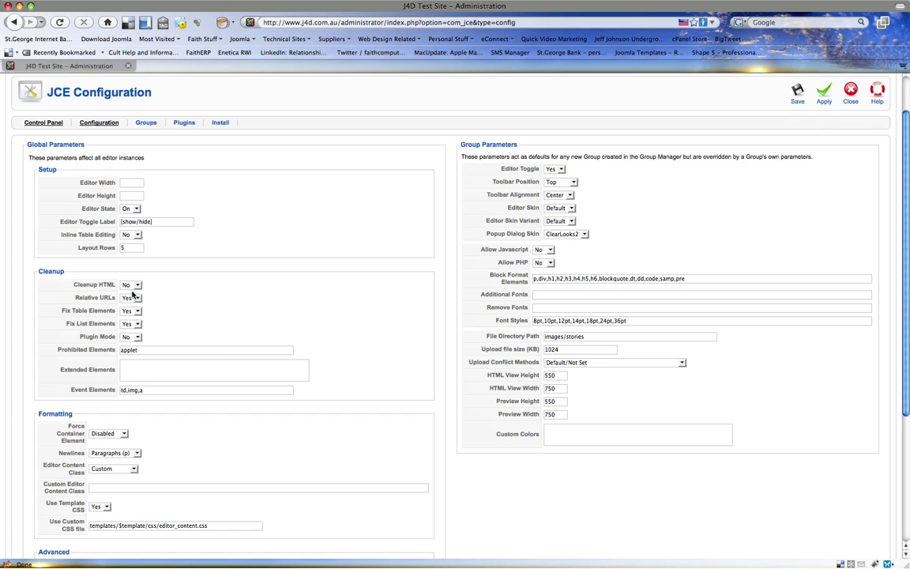
{"action": "mouse_move", "coordinate": [92, 297]}
{"action": "left_click", "coordinate": [130, 310]}
{"action": "left_click", "coordinate": [126, 326]}
{"action": "left_click", "coordinate": [129, 323]}
{"action": "left_click", "coordinate": [126, 339]}
{"action": "scroll", "coordinate": [126, 402], "scroll_direction": "down", "scroll_amount": 3}
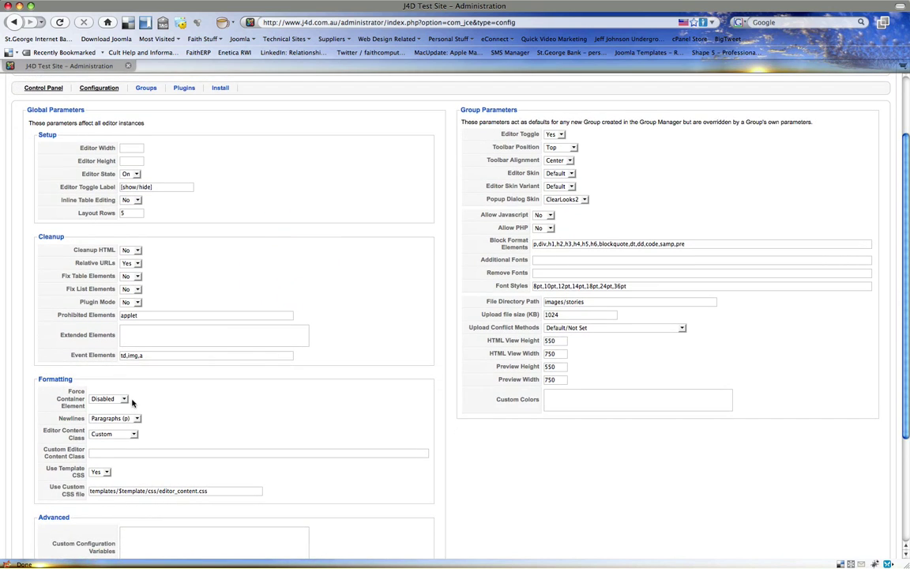
{"action": "scroll", "coordinate": [134, 395], "scroll_direction": "down", "scroll_amount": 1}
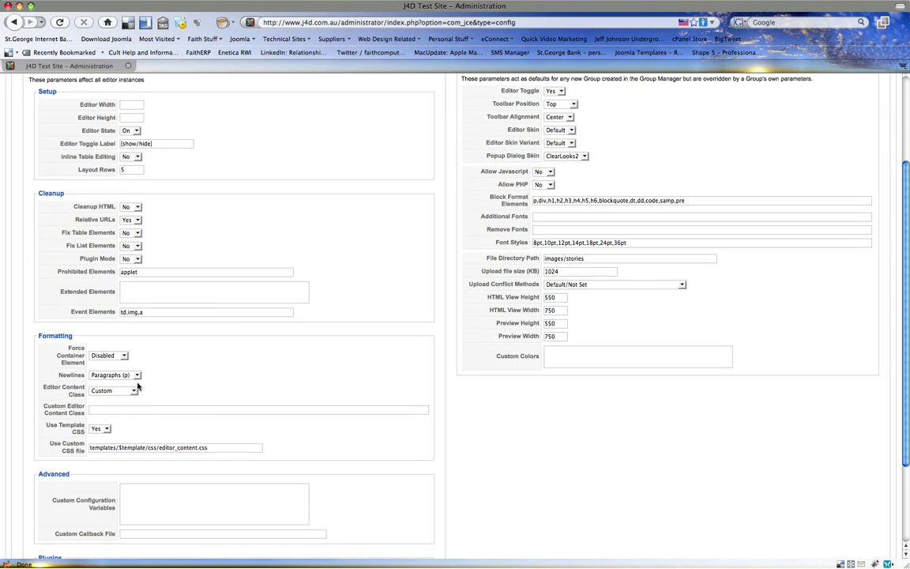
{"action": "left_click", "coordinate": [137, 378]}
{"action": "left_click", "coordinate": [138, 379]}
{"action": "scroll", "coordinate": [267, 375], "scroll_direction": "down", "scroll_amount": 4}
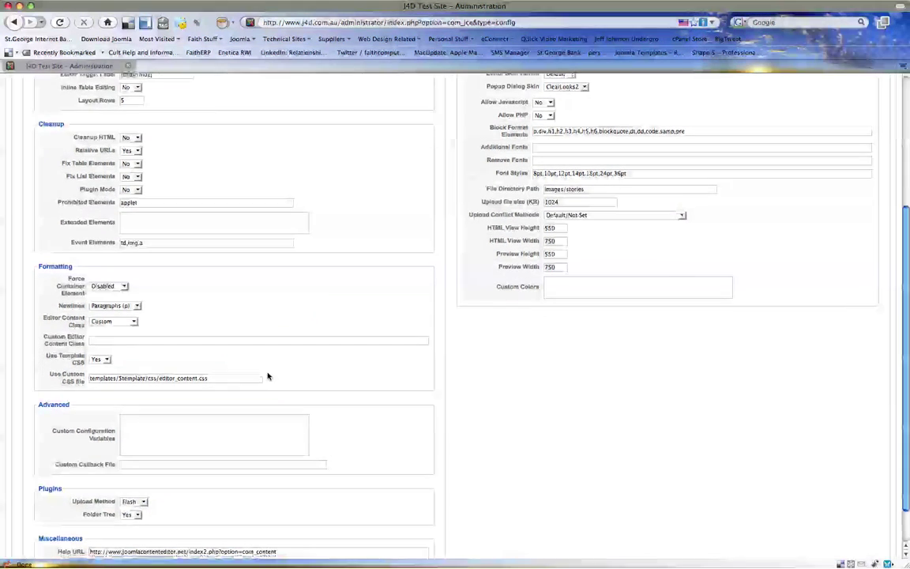
{"action": "scroll", "coordinate": [267, 376], "scroll_direction": "down", "scroll_amount": 3}
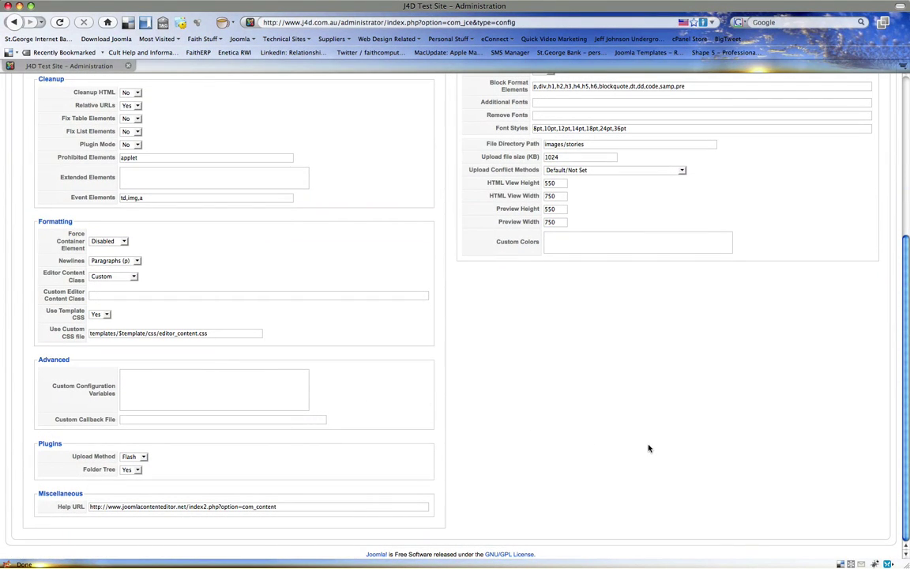
{"action": "scroll", "coordinate": [809, 375], "scroll_direction": "up", "scroll_amount": 15}
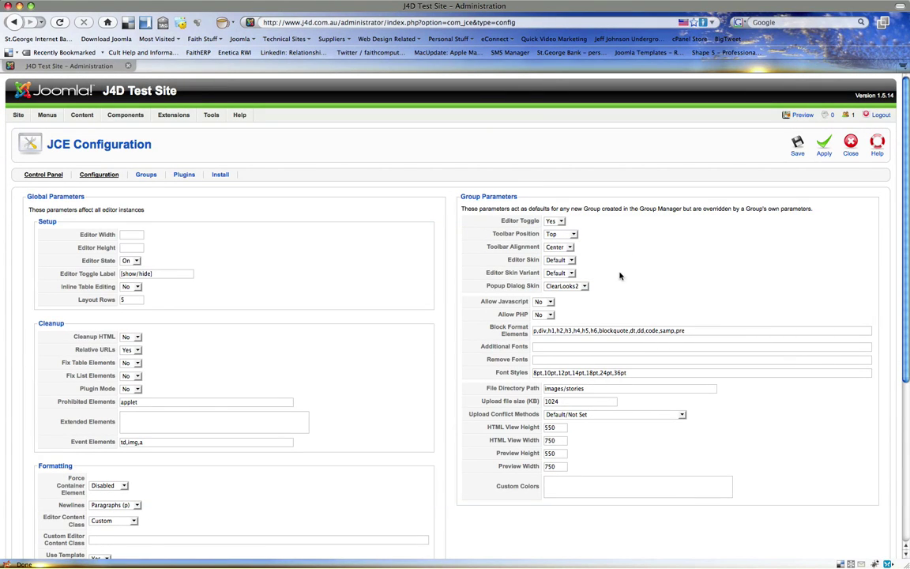
- Set Allow Javascript and Allow PHP to Yes in the JCE Configuration
{"action": "left_click", "coordinate": [542, 302]}
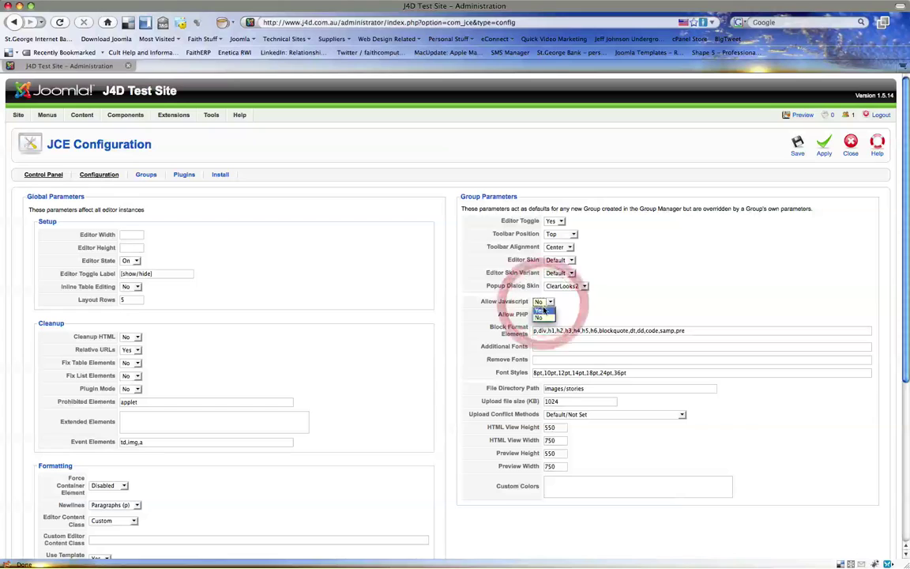
{"action": "left_click", "coordinate": [539, 309]}
{"action": "left_click", "coordinate": [541, 315]}
{"action": "left_click", "coordinate": [540, 323]}
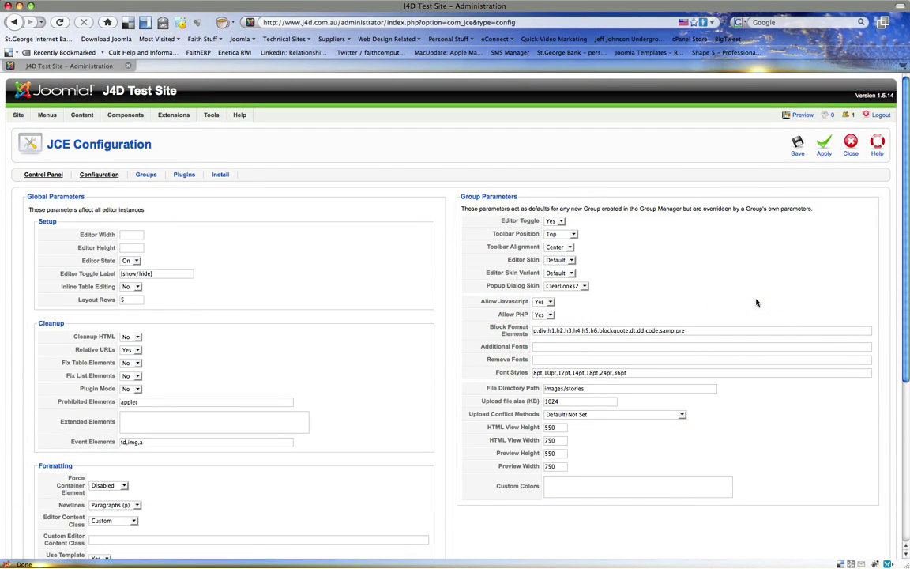
- Check the images/stories file path and 1024 KB upload size, then save the configuration
{"action": "scroll", "coordinate": [755, 301], "scroll_direction": "down", "scroll_amount": 3}
{"action": "mouse_move", "coordinate": [535, 328]}
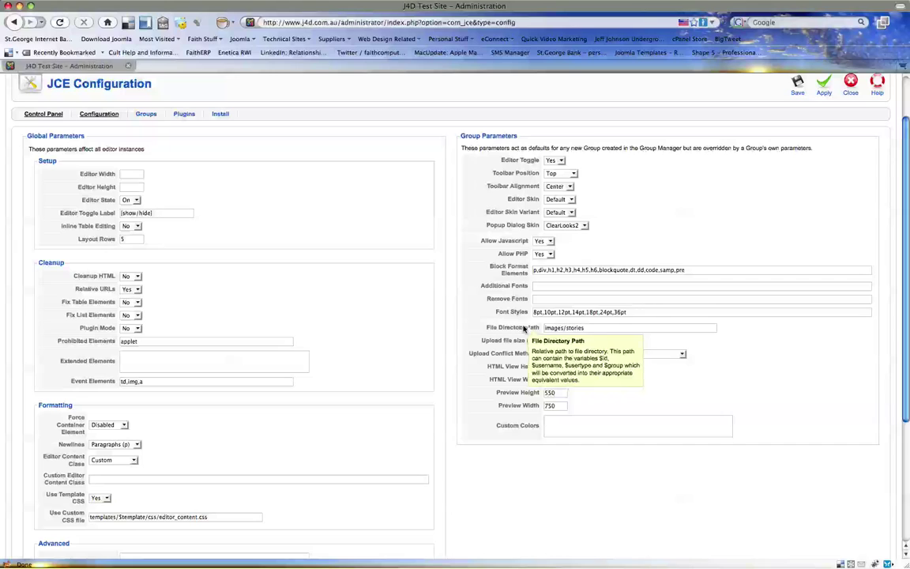
{"action": "left_click_drag", "start_coordinate": [594, 327], "coordinate": [544, 327]}
{"action": "left_click", "coordinate": [773, 360]}
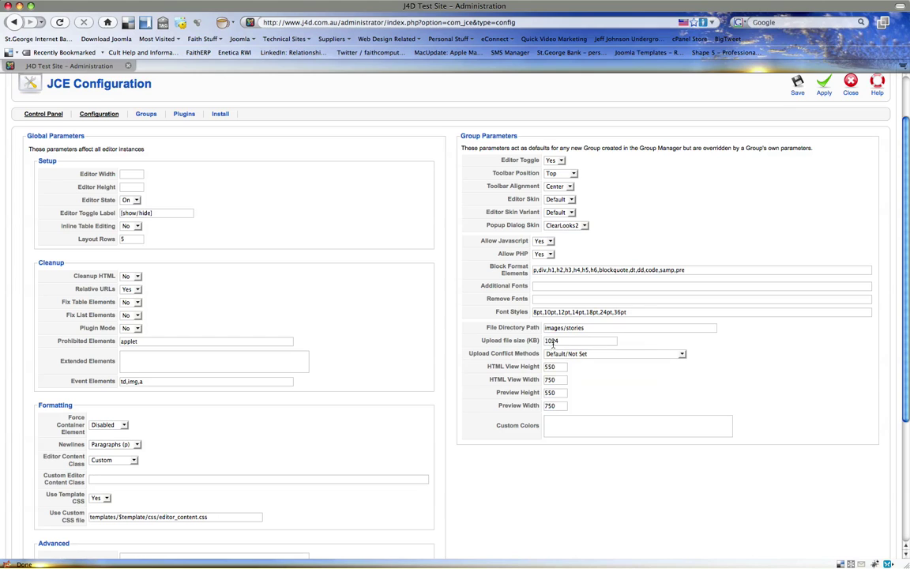
{"action": "left_click_drag", "start_coordinate": [566, 339], "coordinate": [544, 340]}
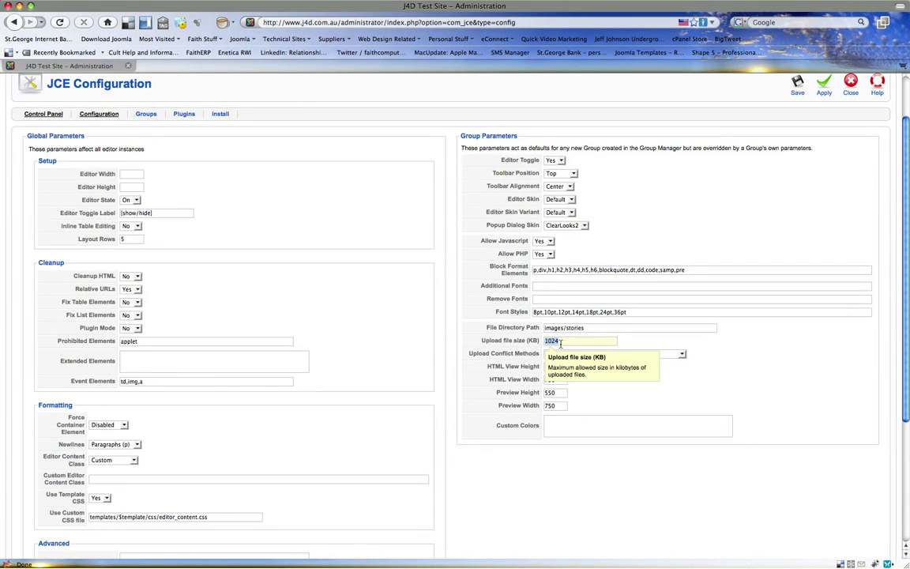
{"action": "left_click", "coordinate": [719, 343]}
{"action": "left_click", "coordinate": [640, 371]}
{"action": "left_click", "coordinate": [852, 394]}
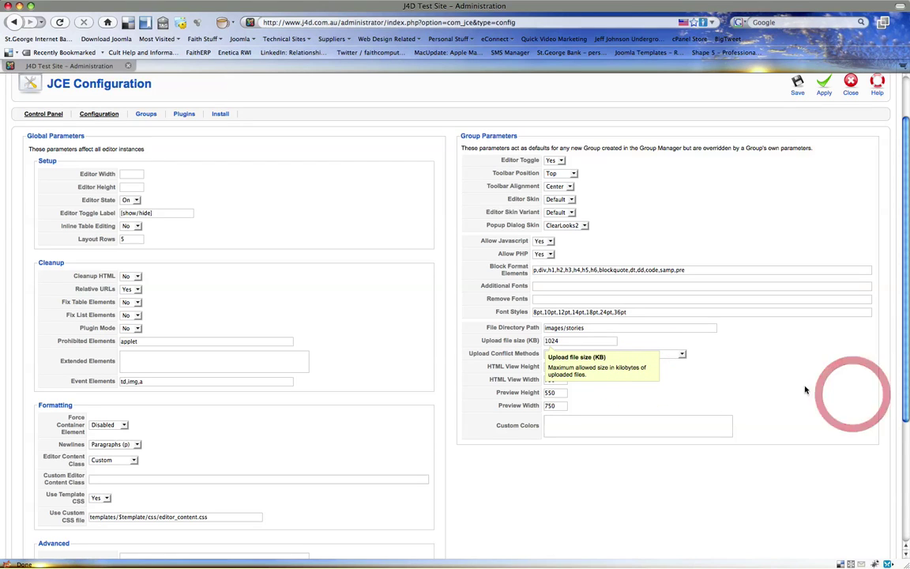
{"action": "left_click", "coordinate": [557, 407]}
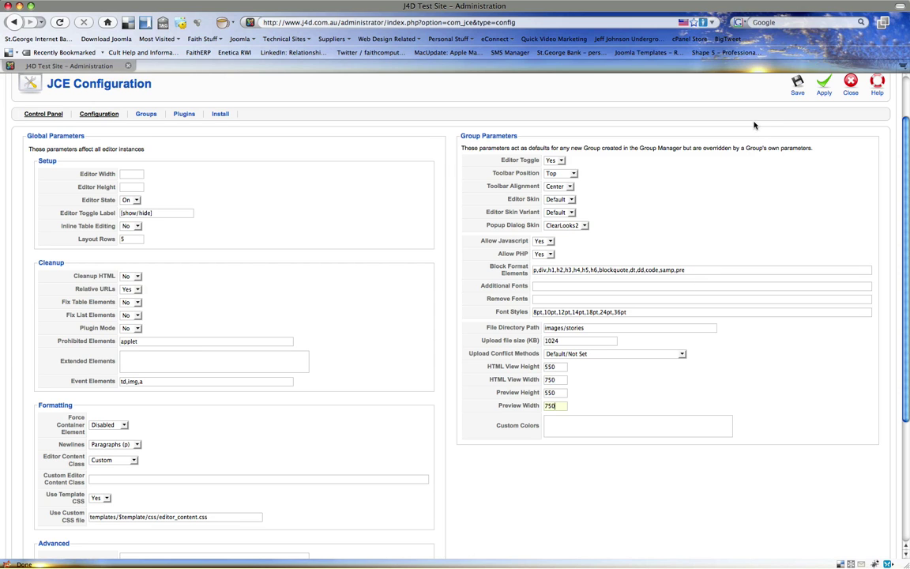
{"action": "left_click", "coordinate": [795, 87]}
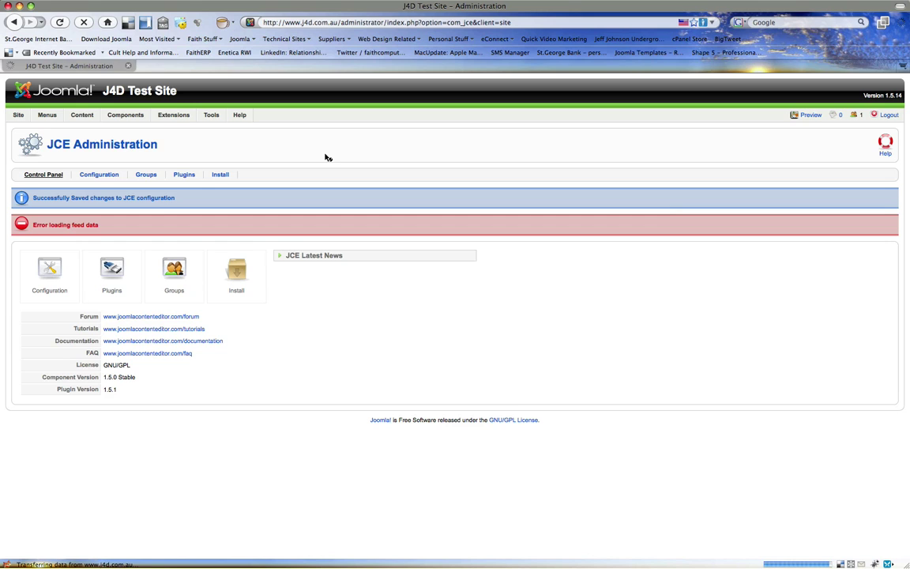
- In User Manager, set the admin user's User Editor to Editor - JCE 1.5.1 and save
{"action": "mouse_move", "coordinate": [19, 118]}
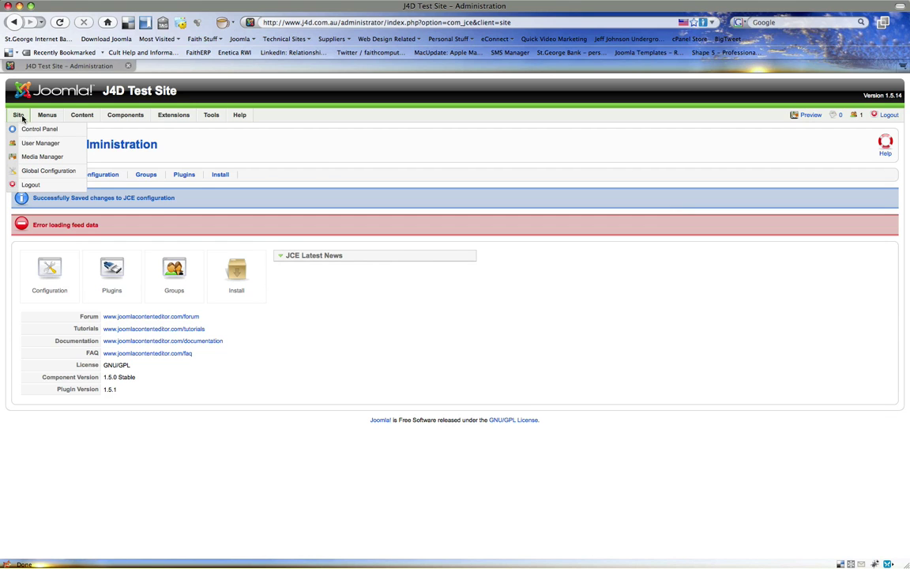
{"action": "left_click", "coordinate": [25, 144]}
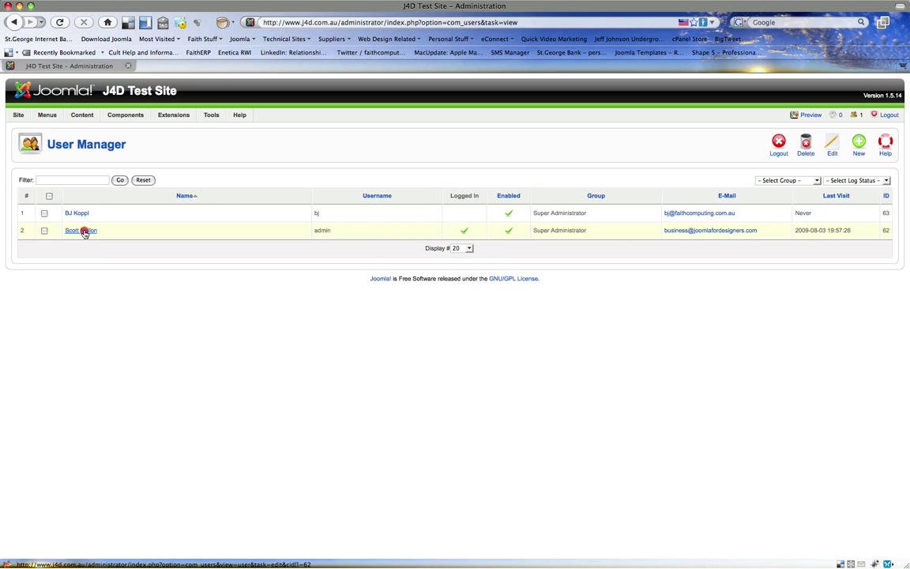
{"action": "left_click", "coordinate": [83, 230]}
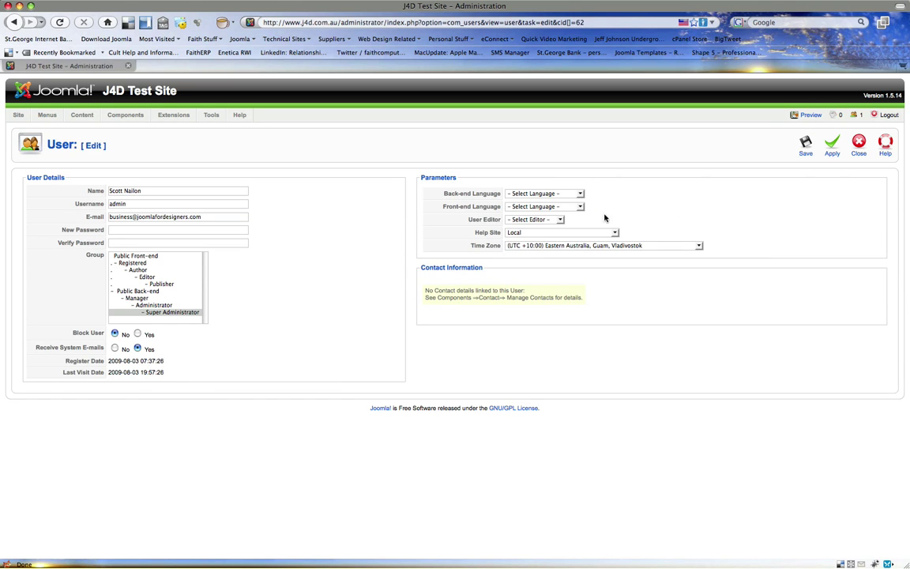
{"action": "left_click", "coordinate": [555, 222]}
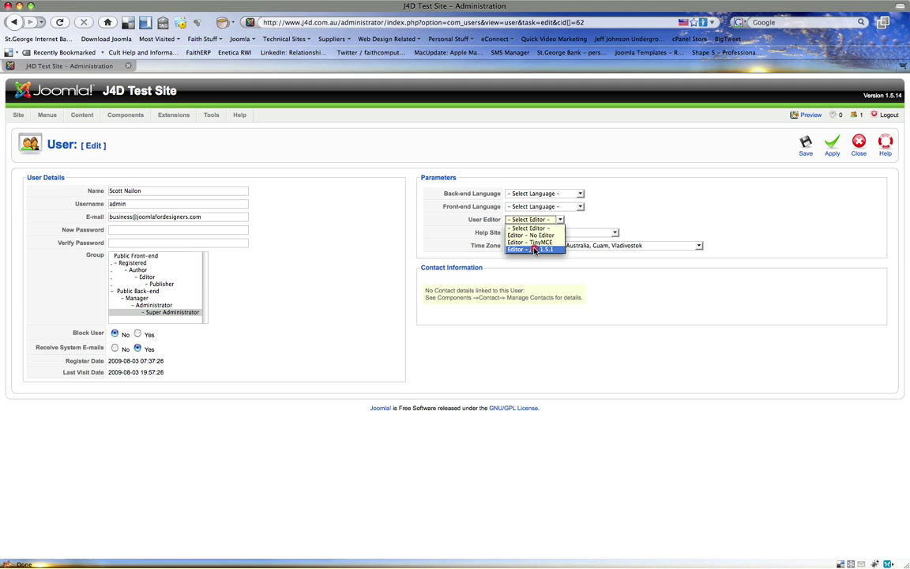
{"action": "left_click", "coordinate": [534, 250]}
{"action": "left_click", "coordinate": [808, 145]}
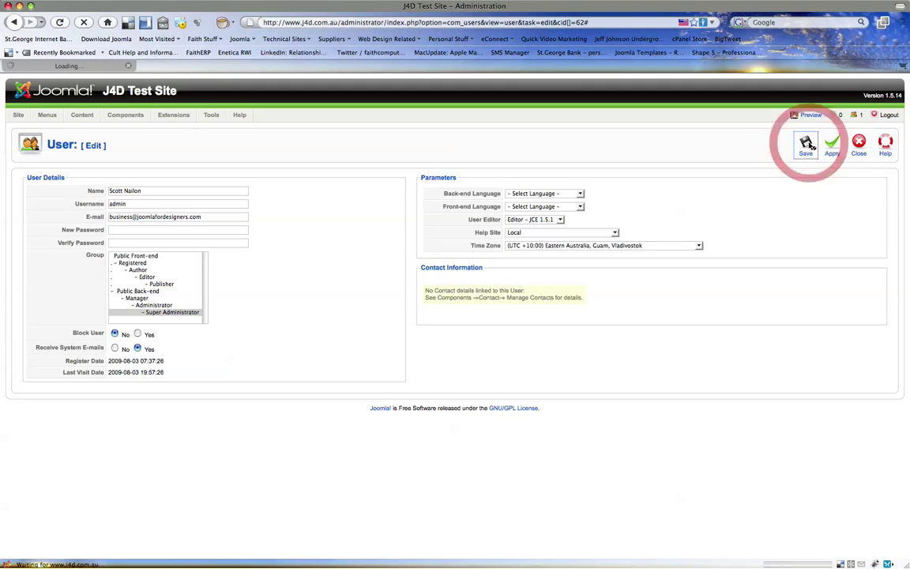
{"action": "left_click", "coordinate": [90, 129]}
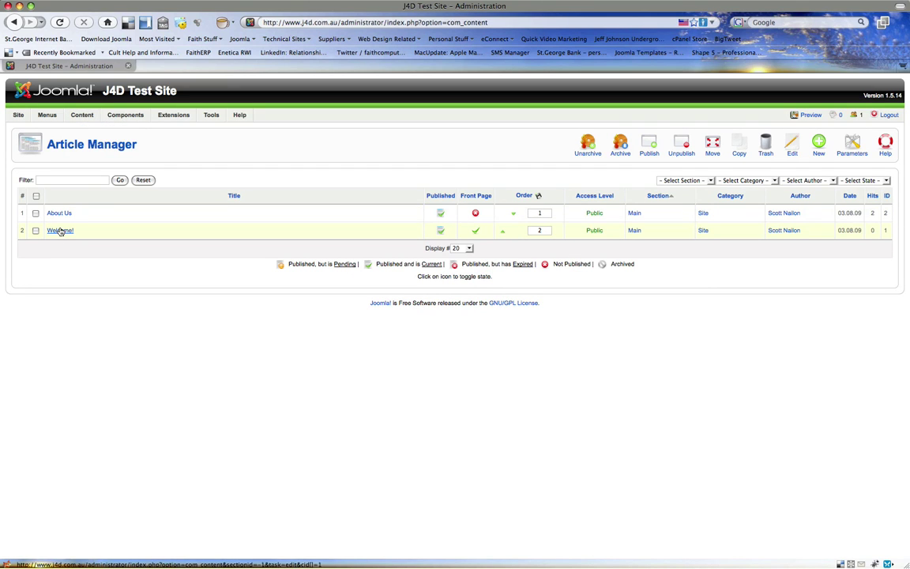
- Open the About Us article in JCE and view, then close, its HTML source code
{"action": "left_click", "coordinate": [63, 213]}
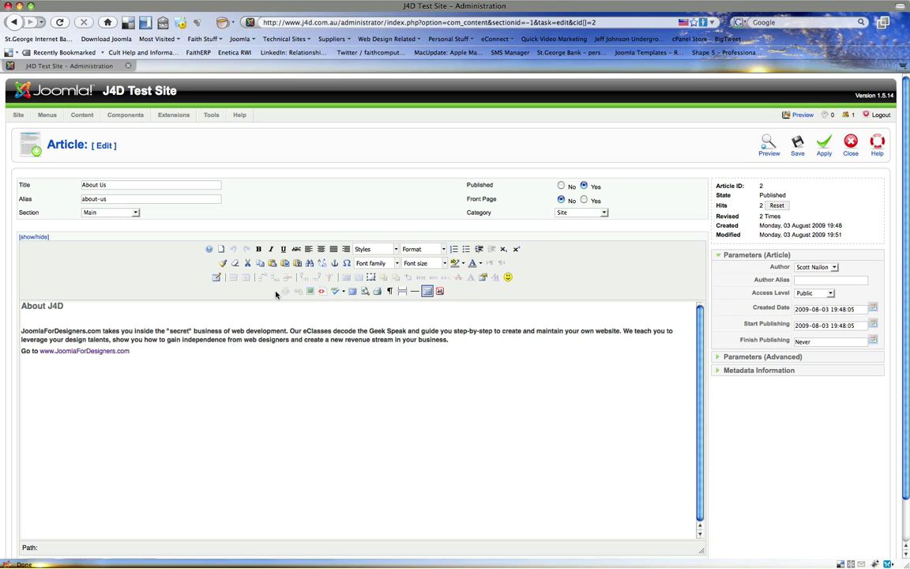
{"action": "left_click", "coordinate": [323, 292]}
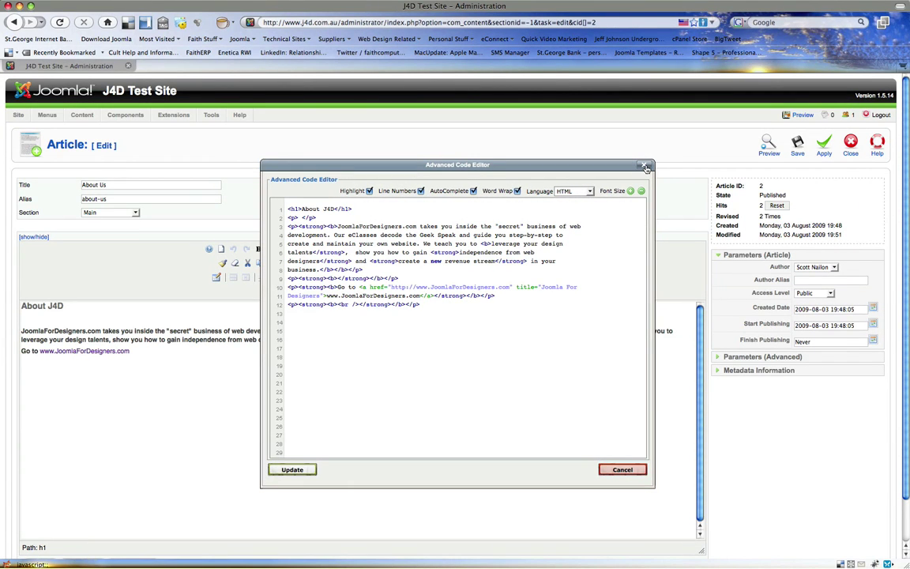
{"action": "left_click", "coordinate": [645, 166]}
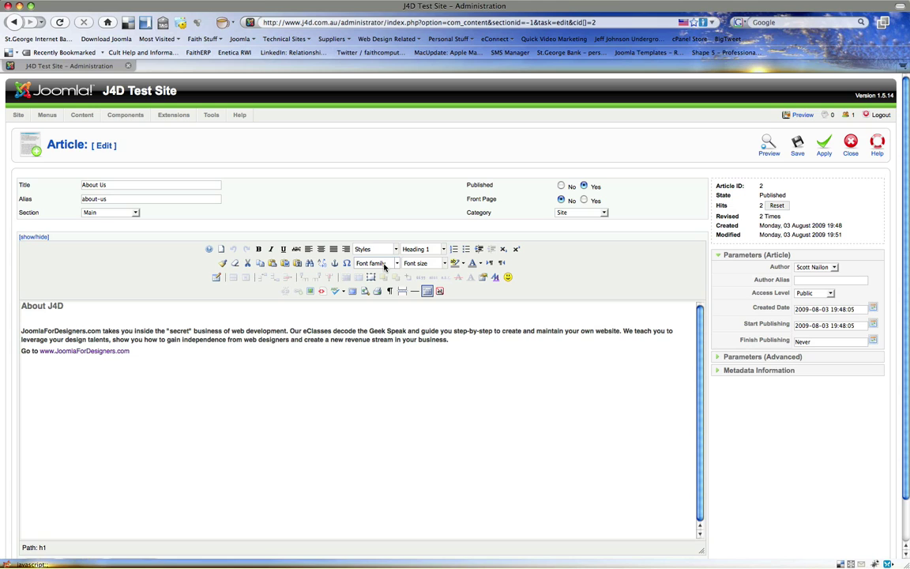
{"action": "left_click", "coordinate": [843, 150]}
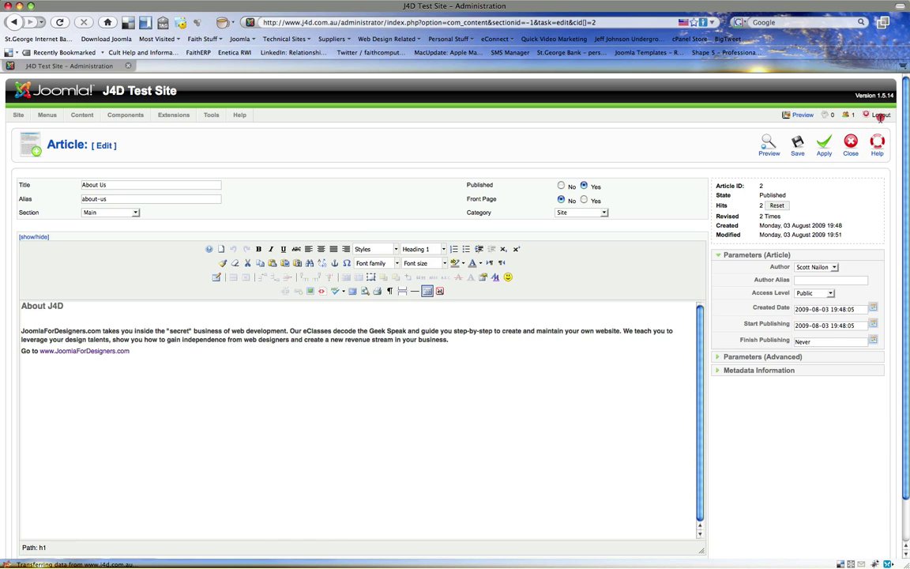
- Return from the About Us article to the Article Manager, then log out of the admin area
{"action": "left_click", "coordinate": [858, 136]}
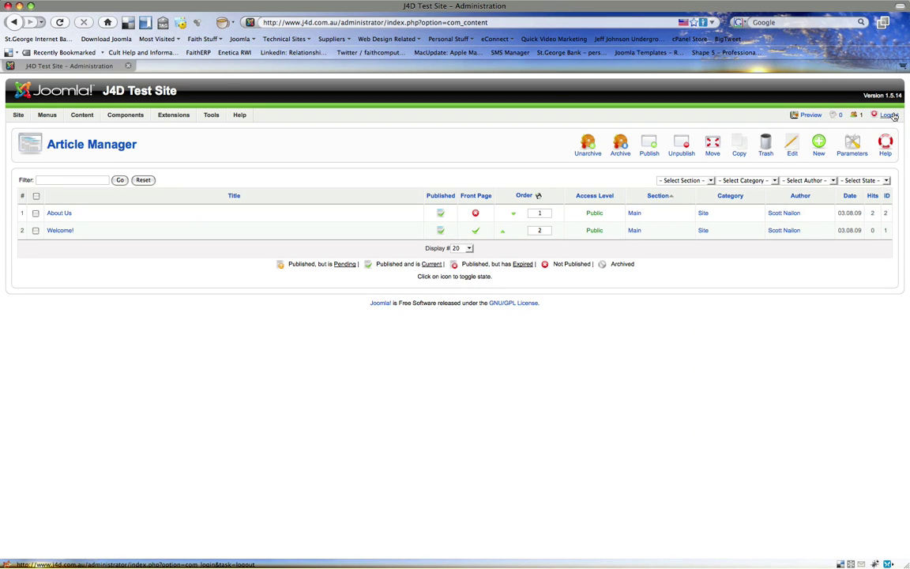
{"action": "left_click", "coordinate": [891, 116]}
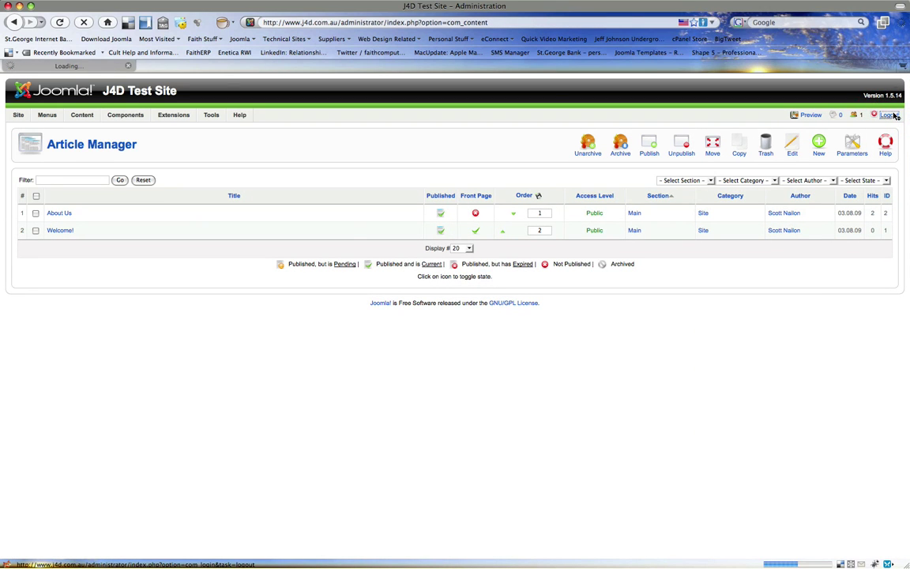